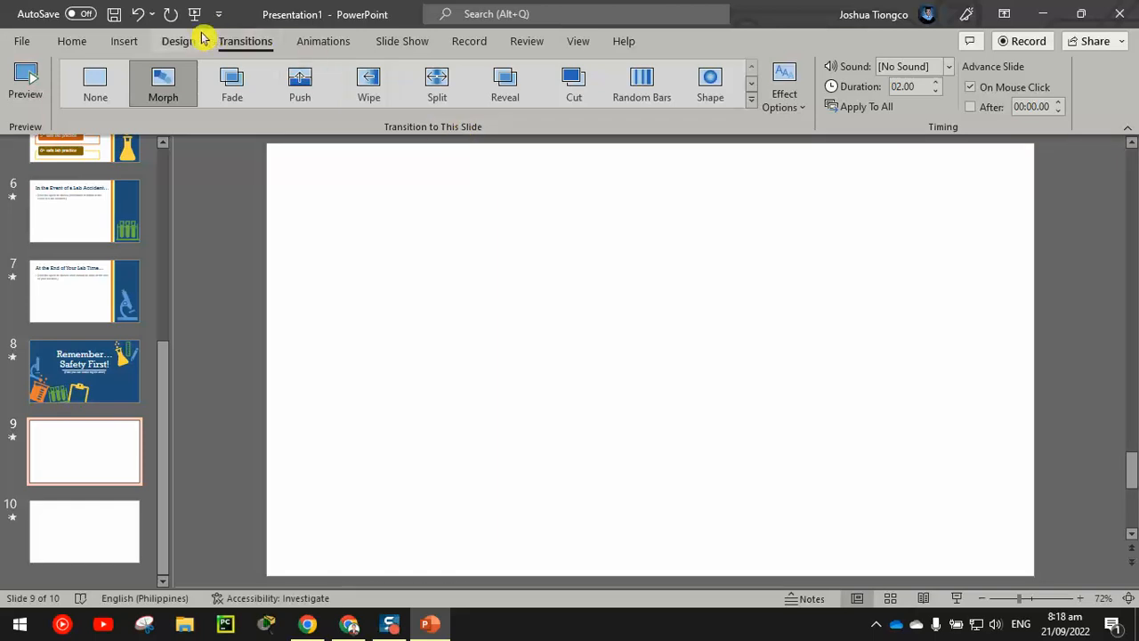
- Insert the green nauseated face from the Emoji category of the stock 3D models onto slide 9
click(133, 44)
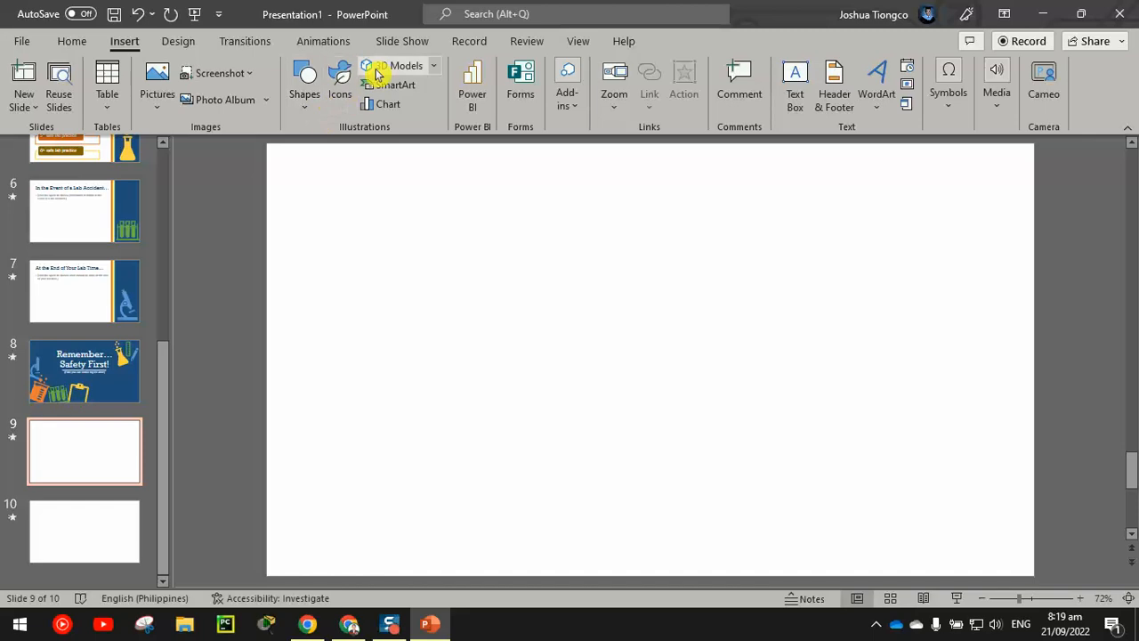
click(433, 67)
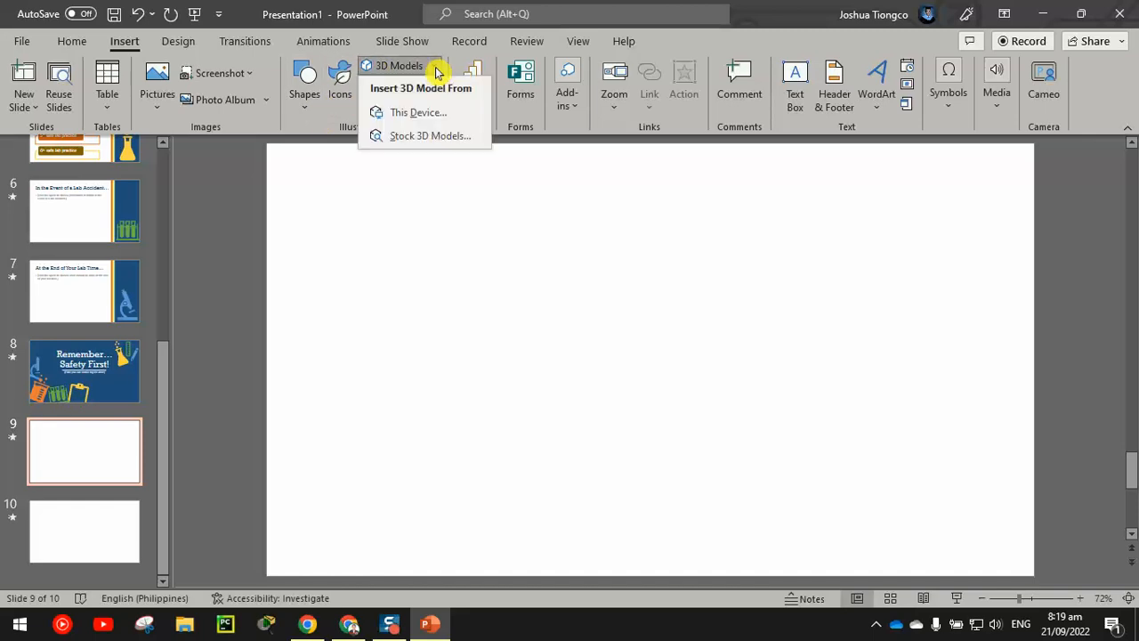
click(437, 139)
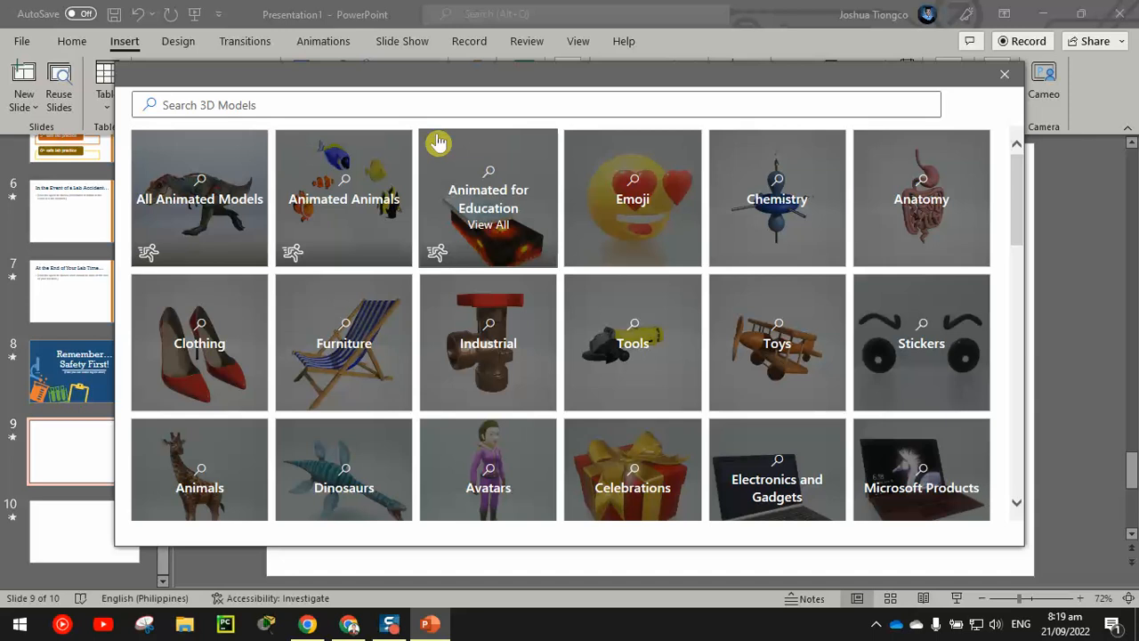
click(659, 193)
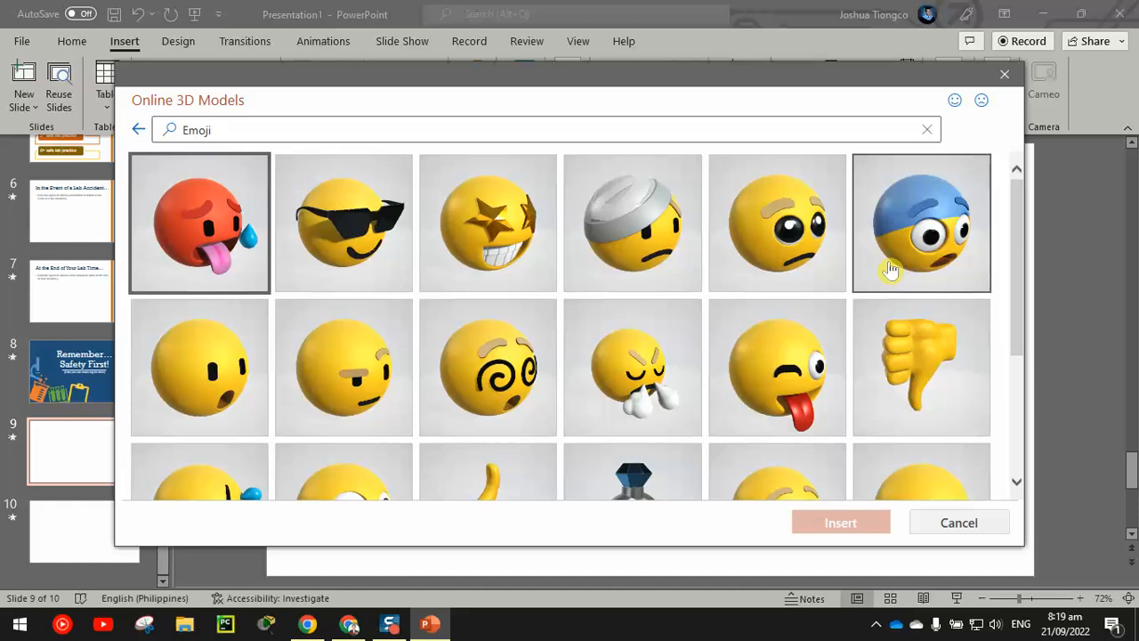
drag(1014, 296, 1034, 496)
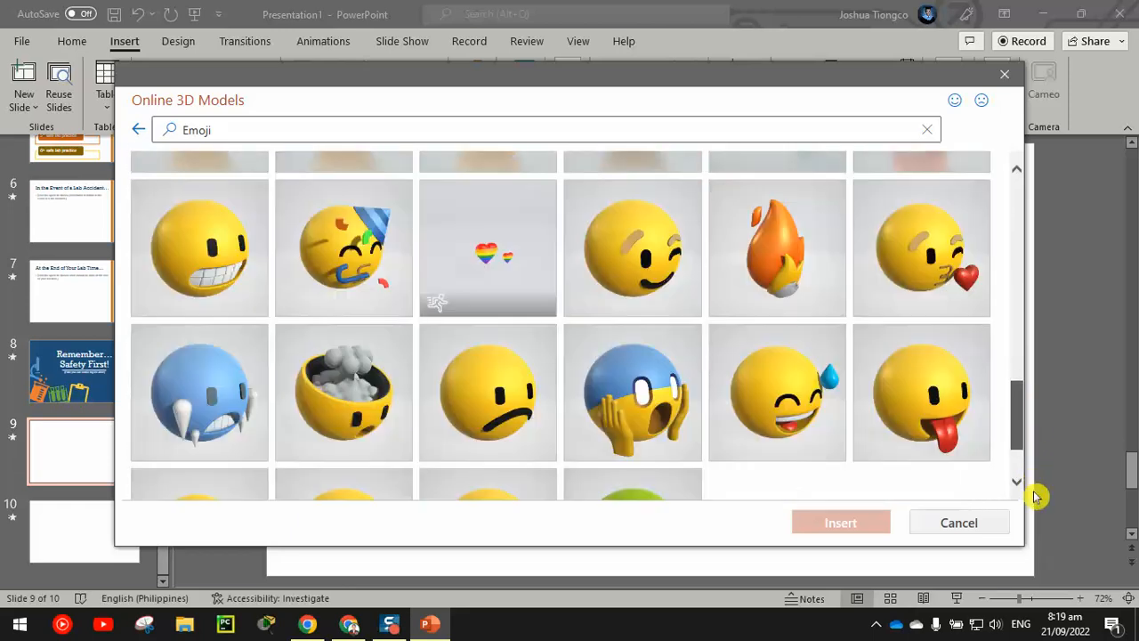
scroll(867, 396, down, 2)
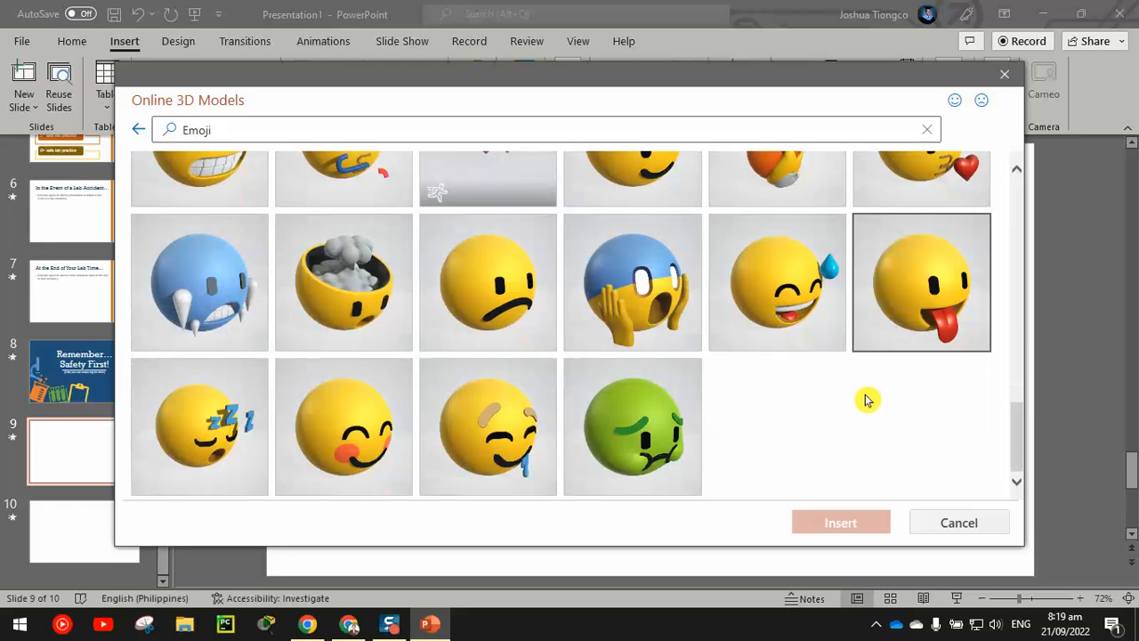
click(644, 410)
click(840, 521)
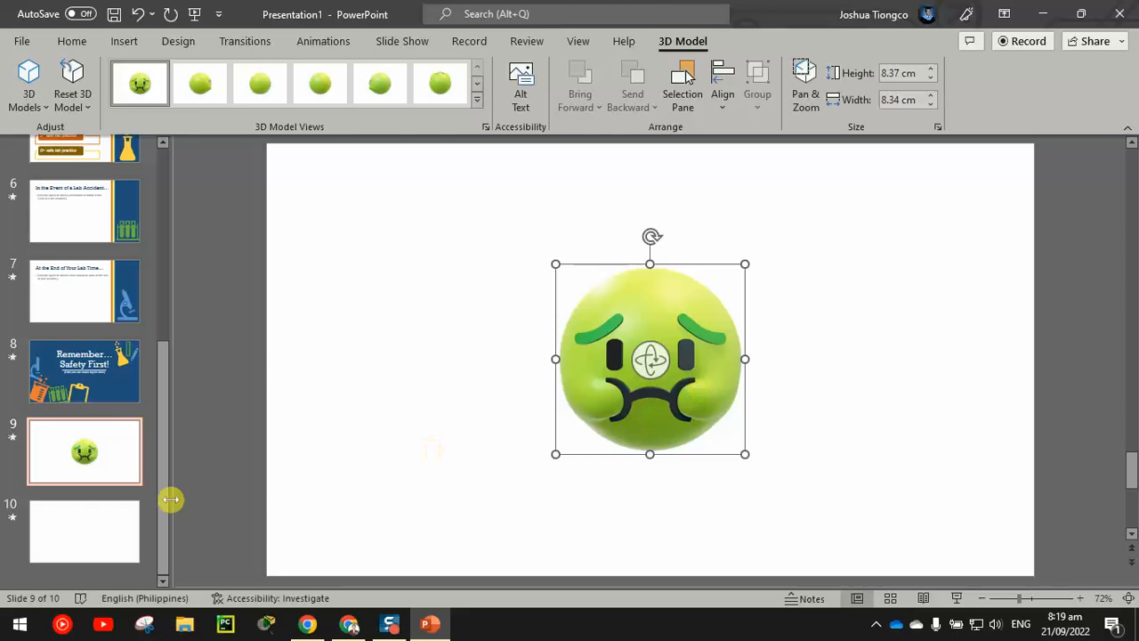
- Delete the empty content and title placeholders from slide 10
click(97, 528)
click(523, 406)
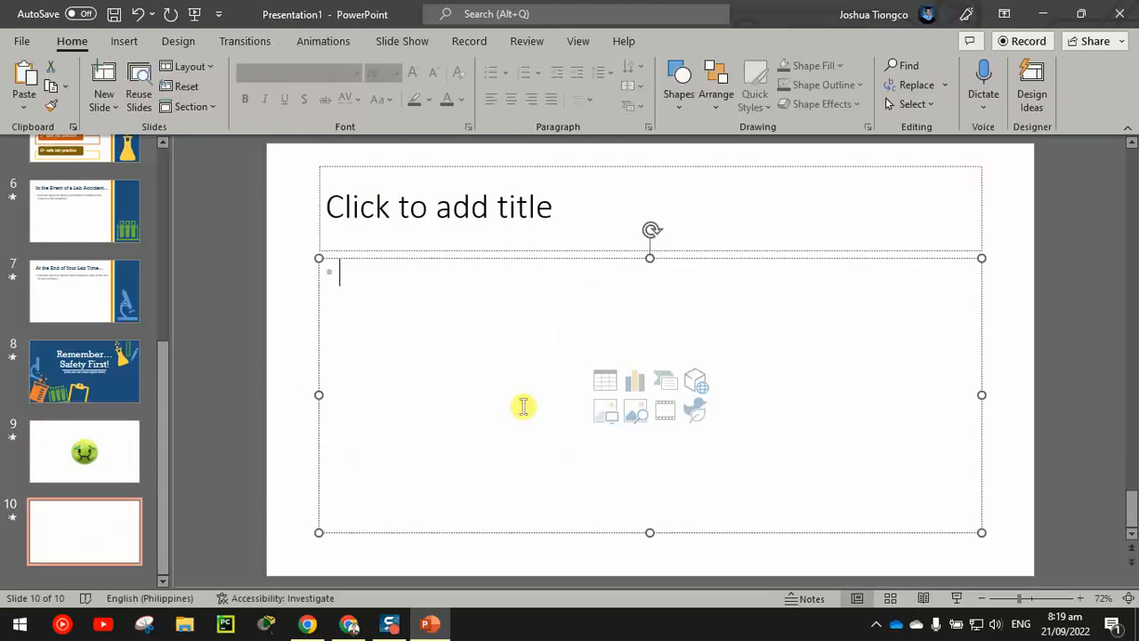
click(317, 378)
key(Delete)
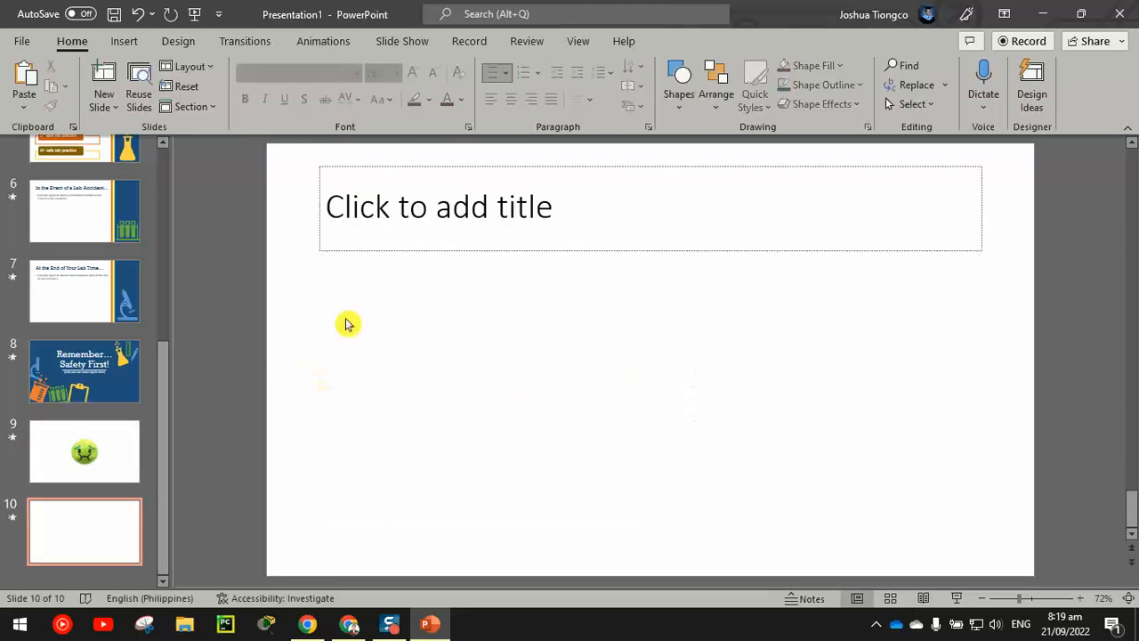
key(Delete)
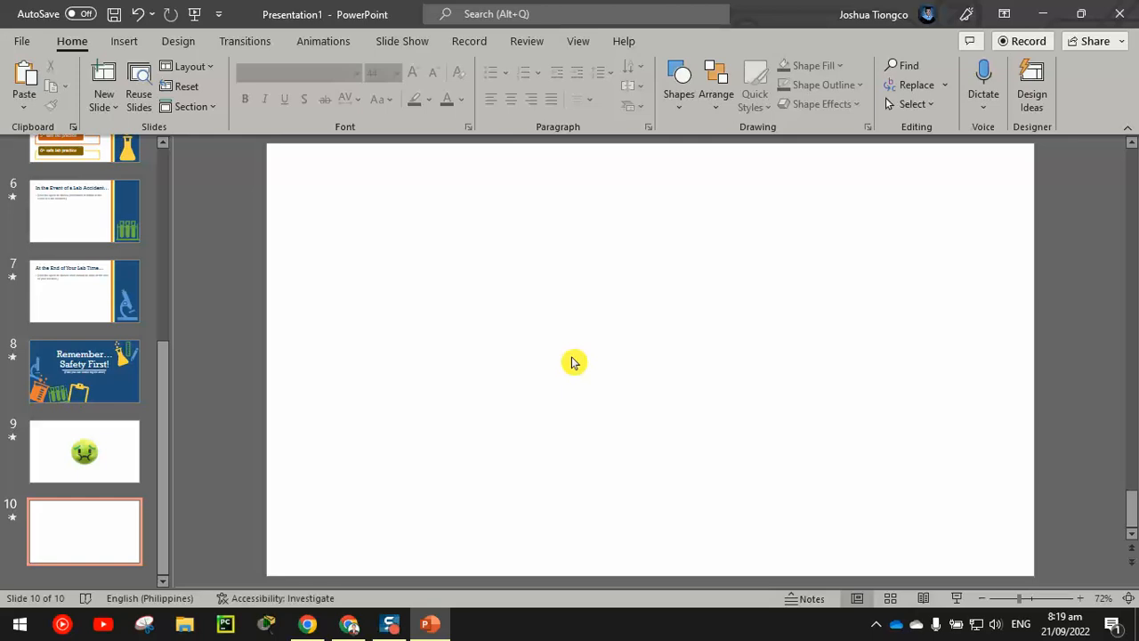
- Paste a copy of the emoji slide at the end of the deck and delete the blank slide 10
key(ctrl+v)
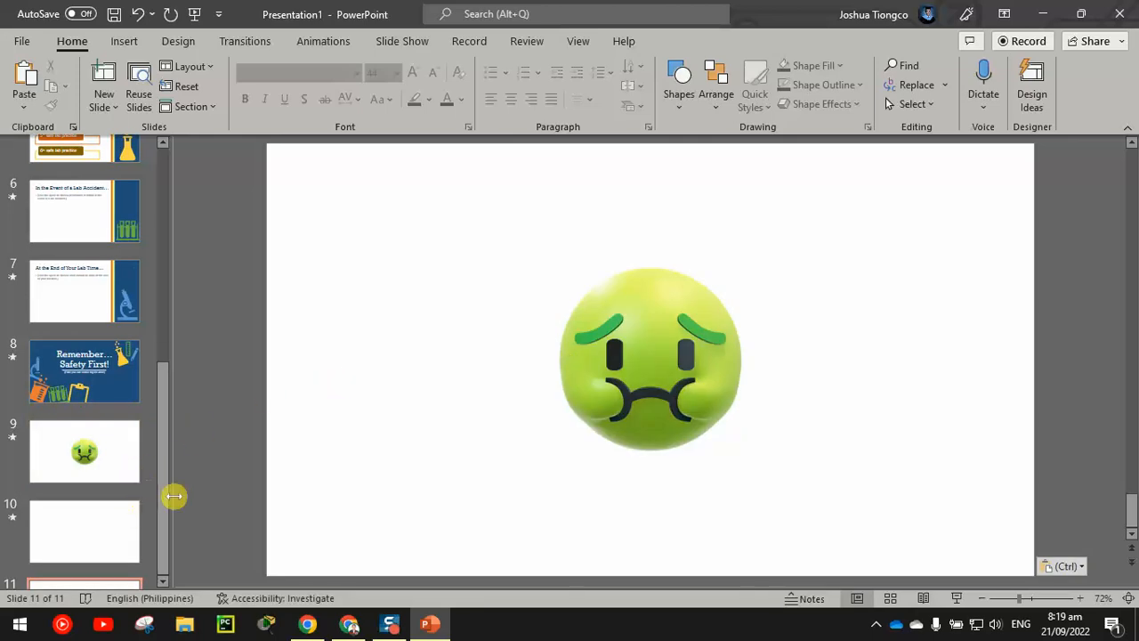
drag(168, 501, 169, 575)
click(120, 541)
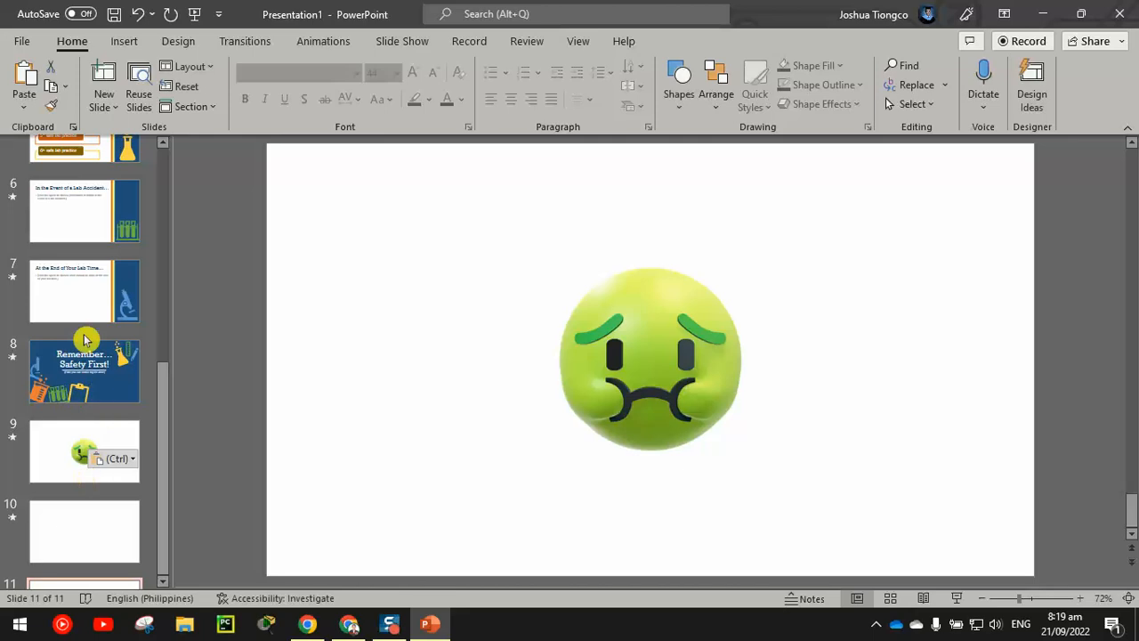
key(Up)
key(Up)
key(Up)
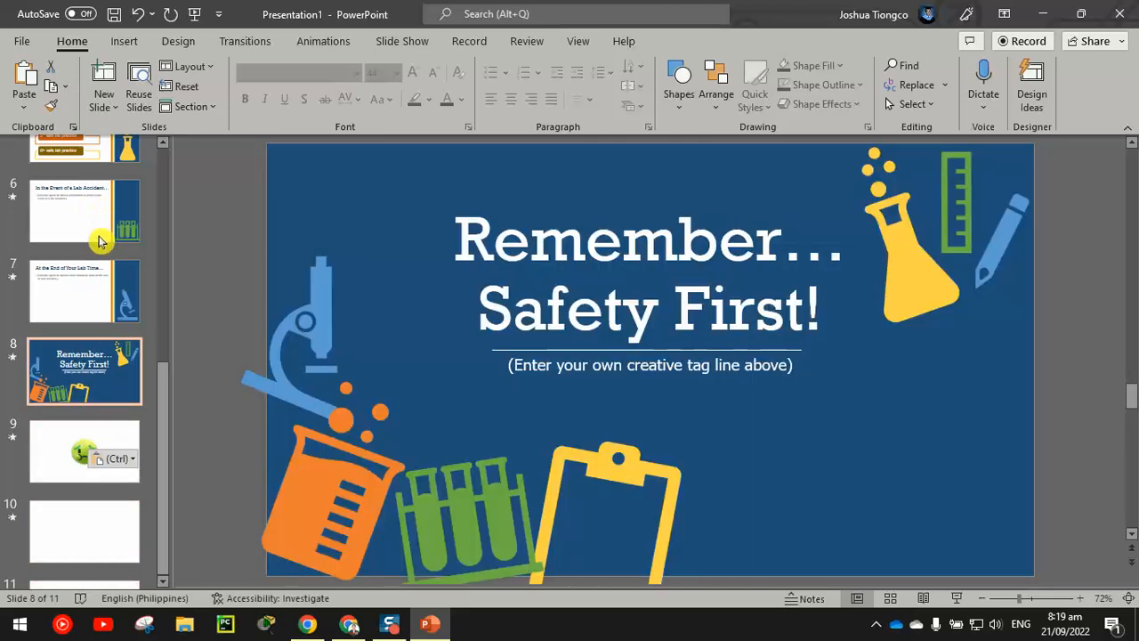
key(Down)
key(Down)
key(Delete)
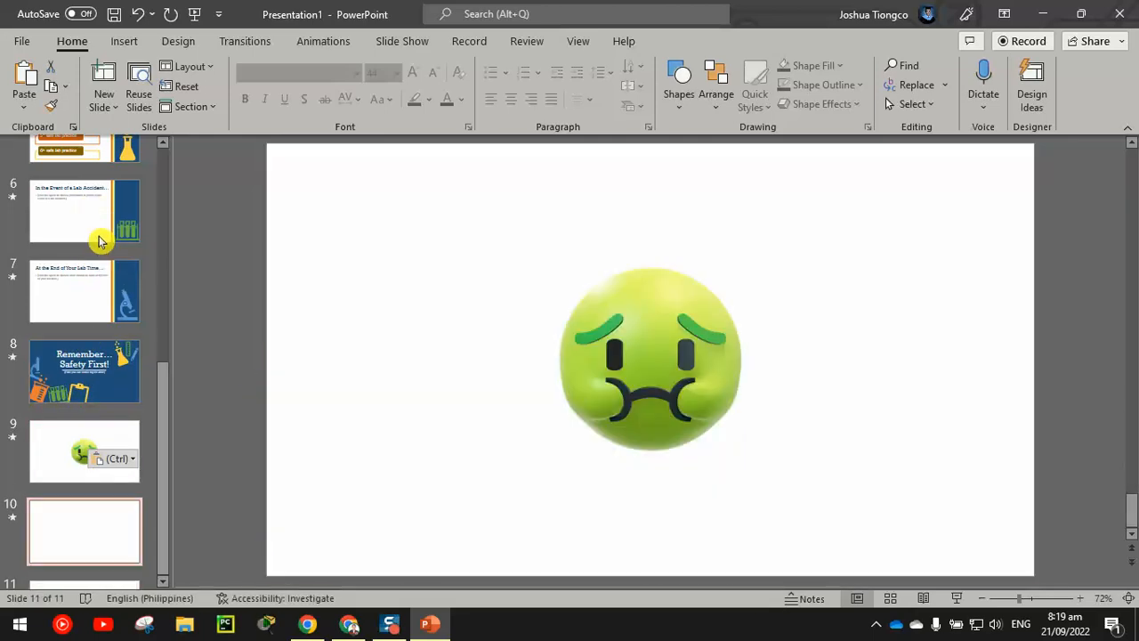
- On slide 9, turn the emoji to face left, shrink it and place it in the slide's upper-left area
click(84, 458)
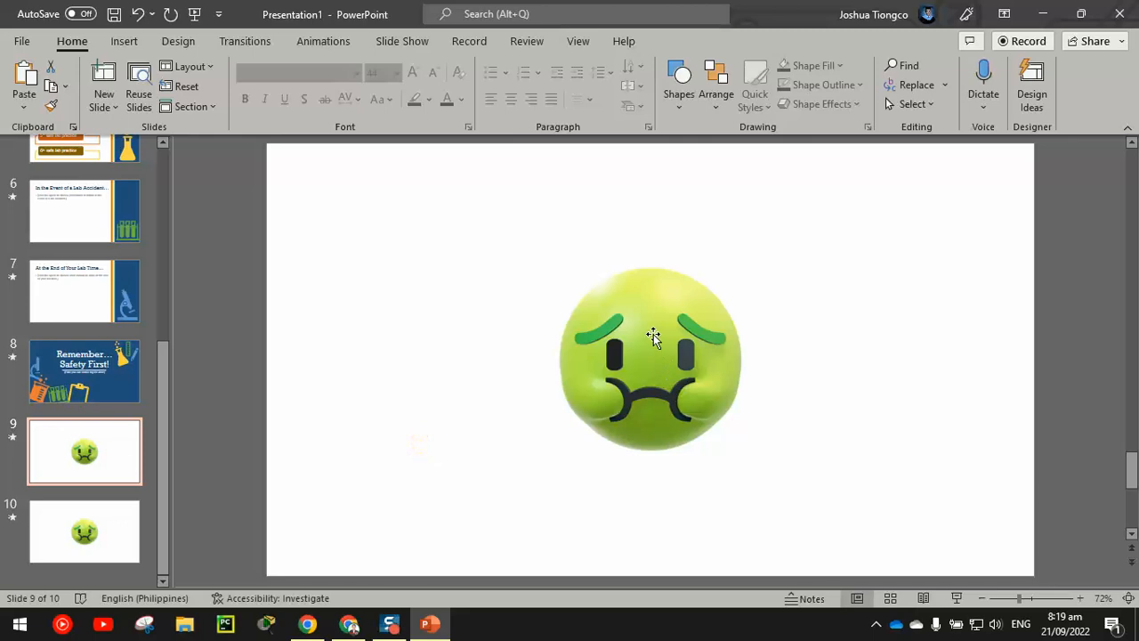
drag(682, 348, 367, 322)
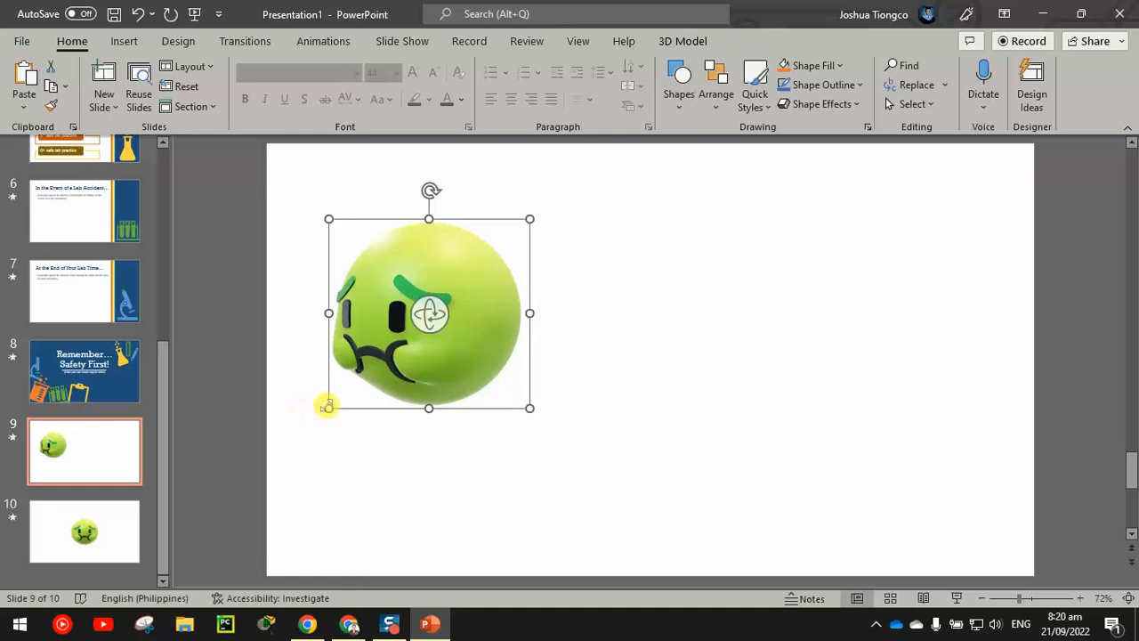
drag(327, 405, 390, 348)
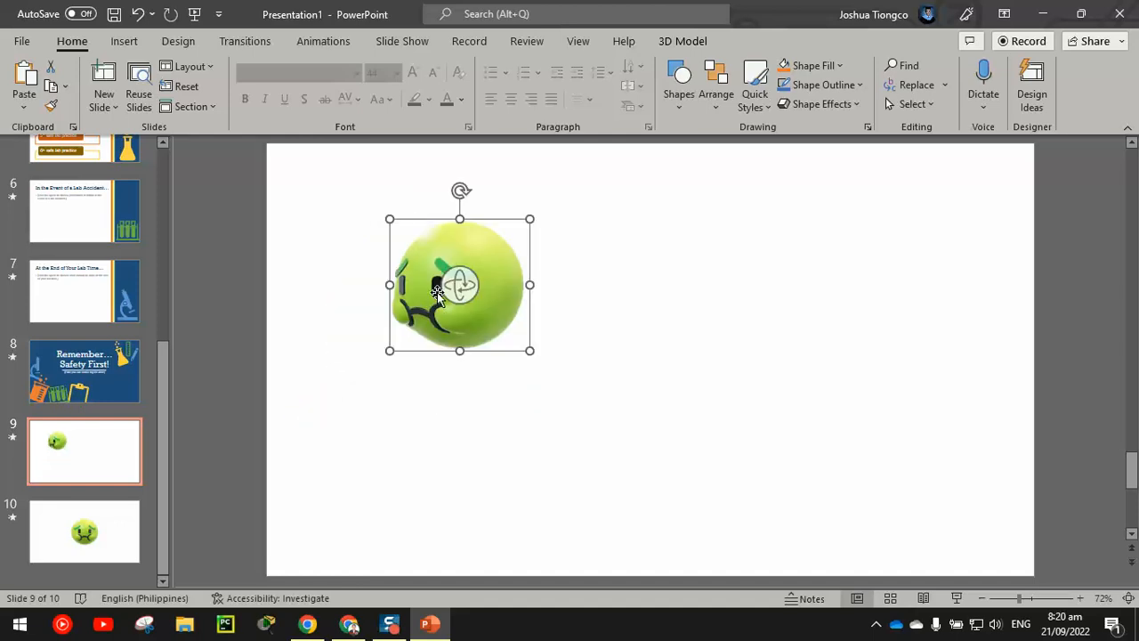
drag(437, 292, 400, 274)
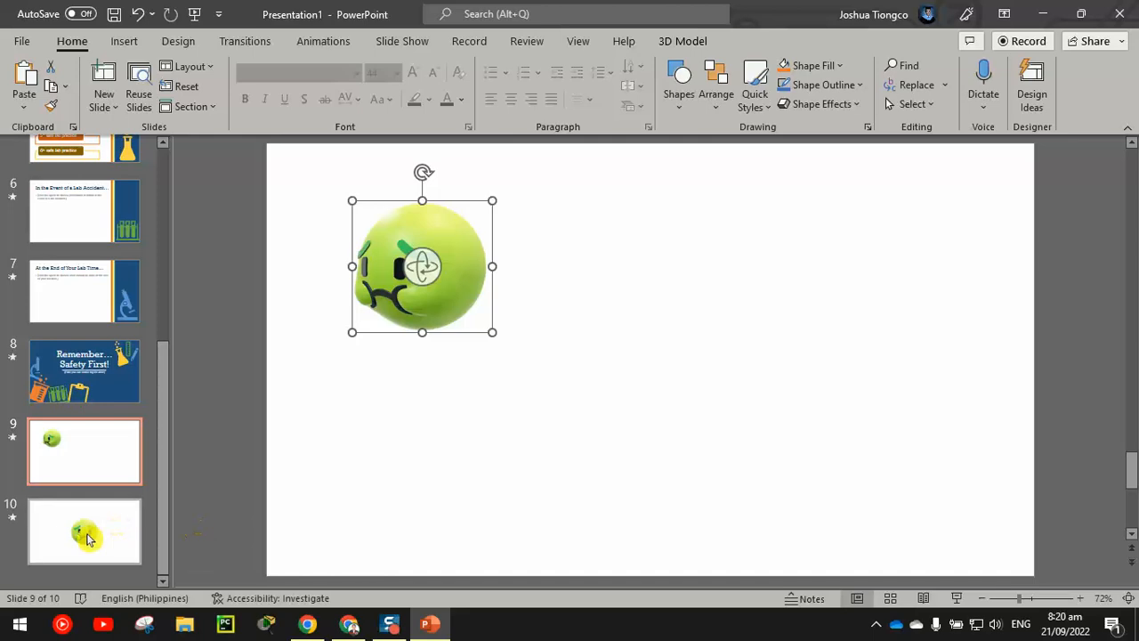
- On slide 10, move the emoji to the slide's lower-right corner and enlarge it slightly
click(88, 538)
click(647, 344)
drag(646, 343, 895, 414)
drag(829, 357, 803, 330)
click(653, 359)
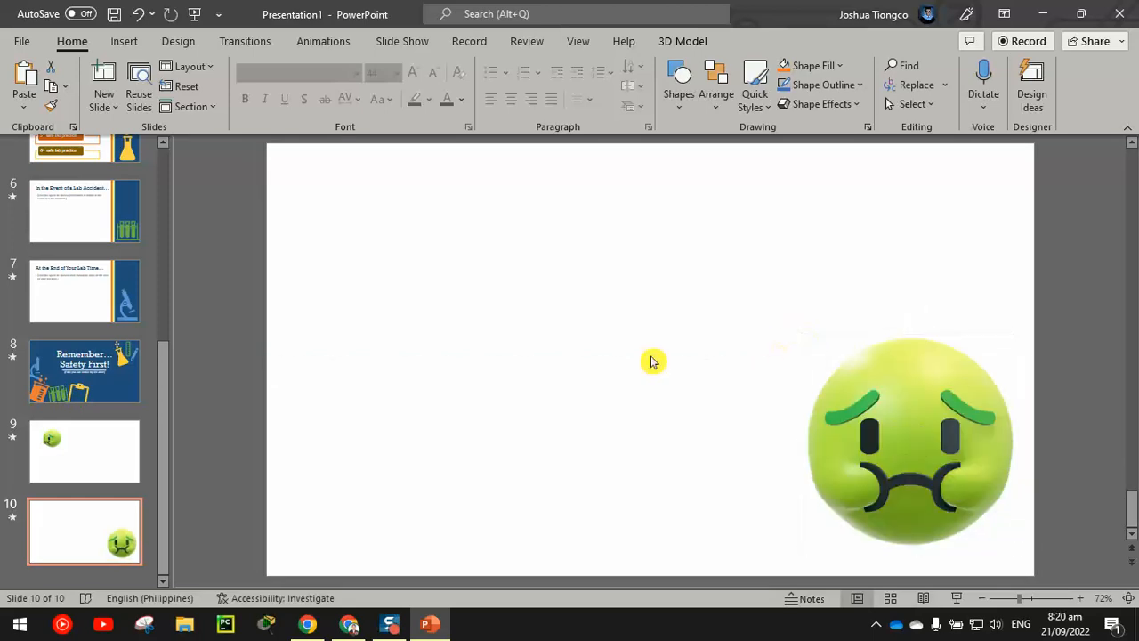
- Preview the Morph transition of the emoji in a slide show starting from slide 9, then return to editing
click(71, 445)
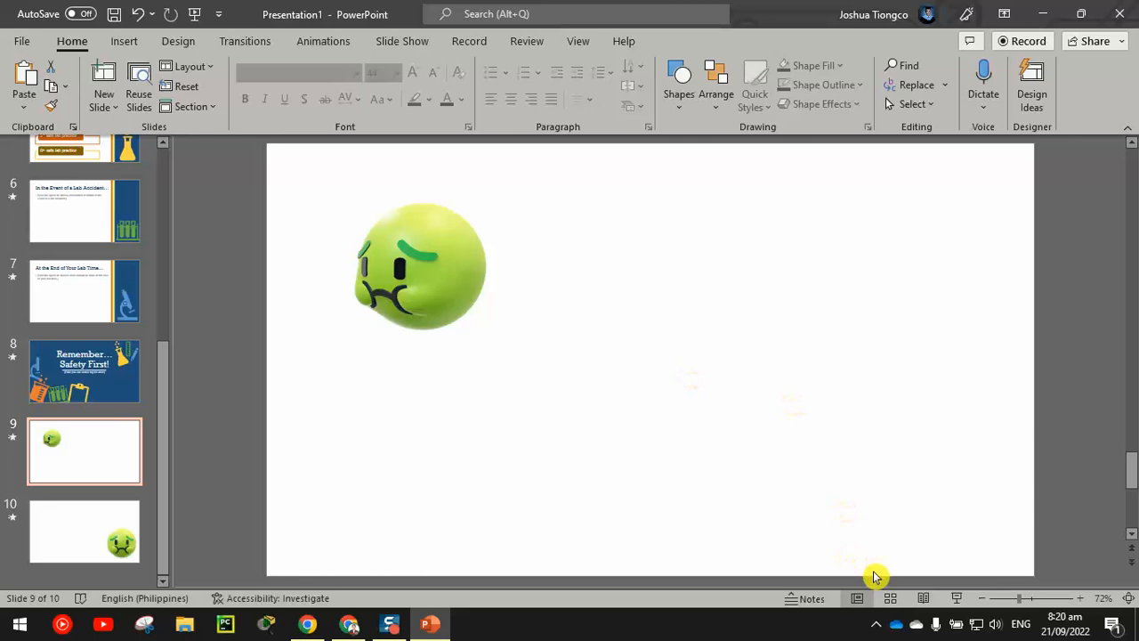
click(957, 598)
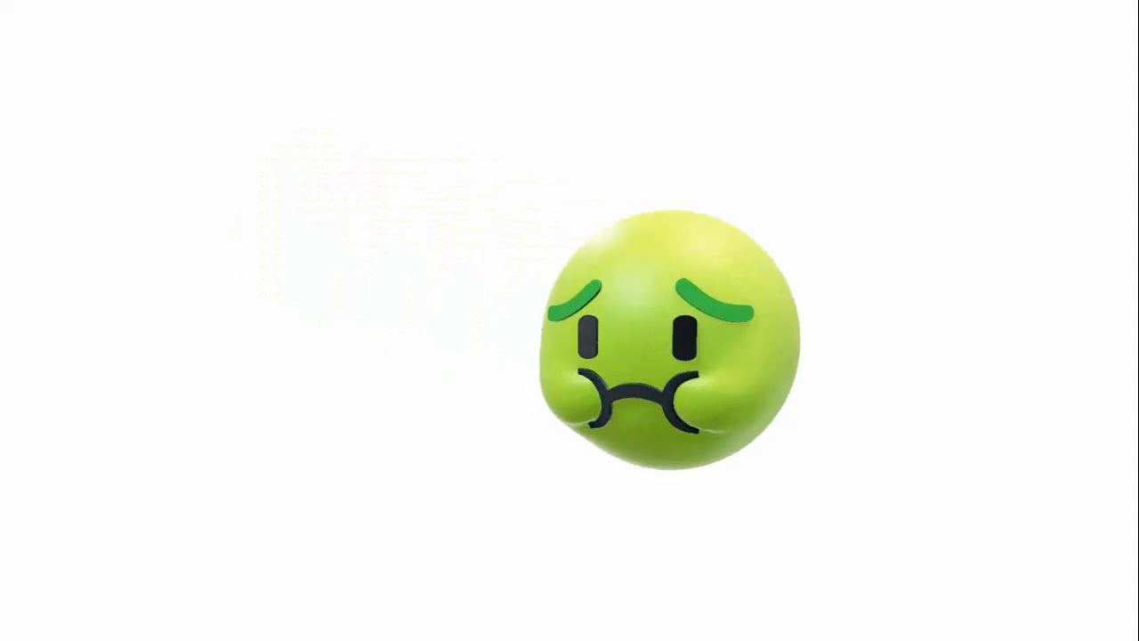
key(Escape)
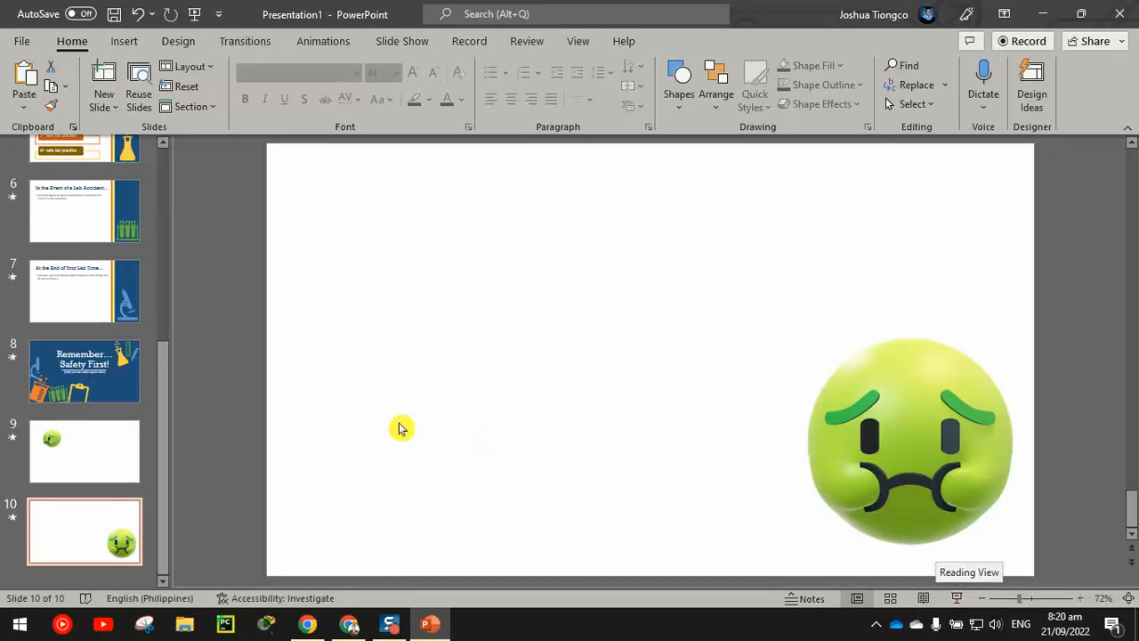
- Insert the skeleton from the All Animated Models category of the stock 3D models onto slide 9
click(105, 471)
click(123, 44)
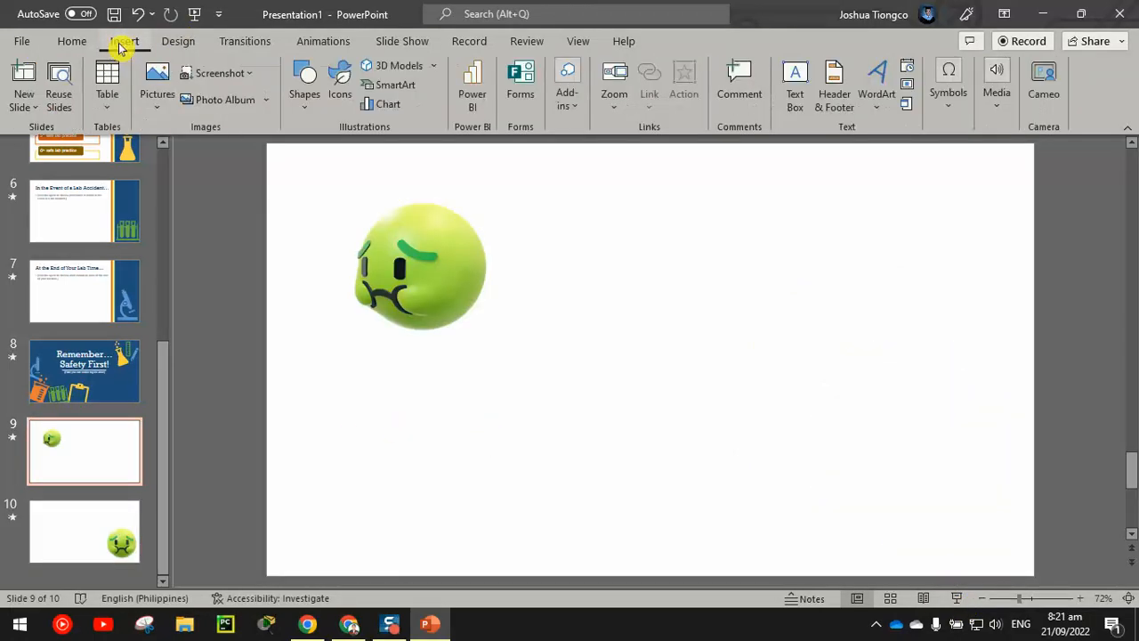
click(435, 72)
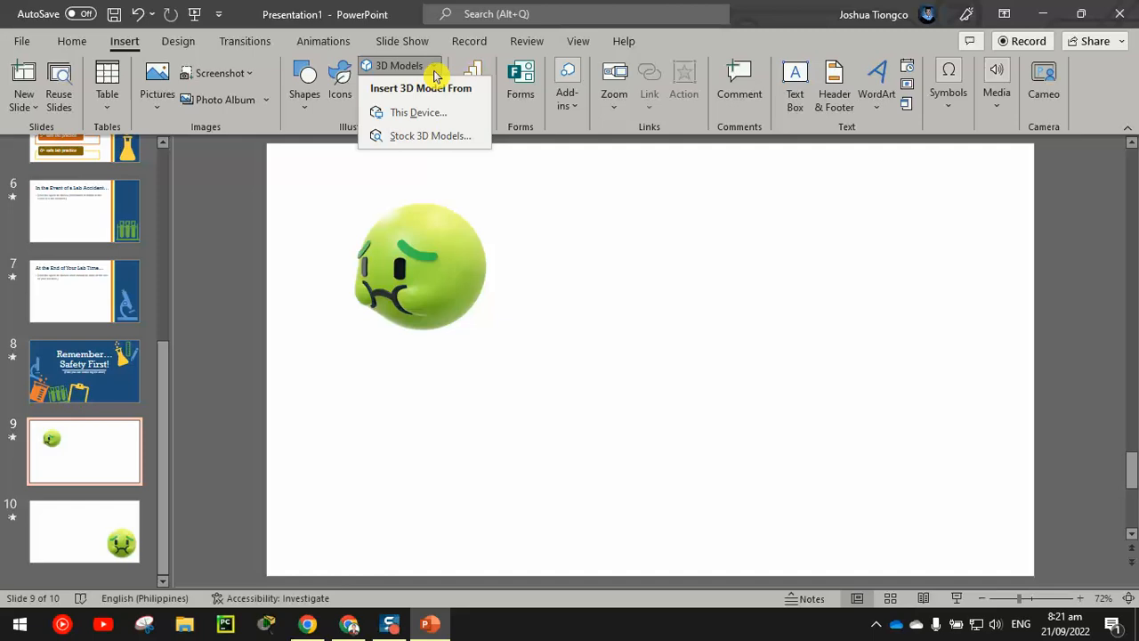
click(447, 134)
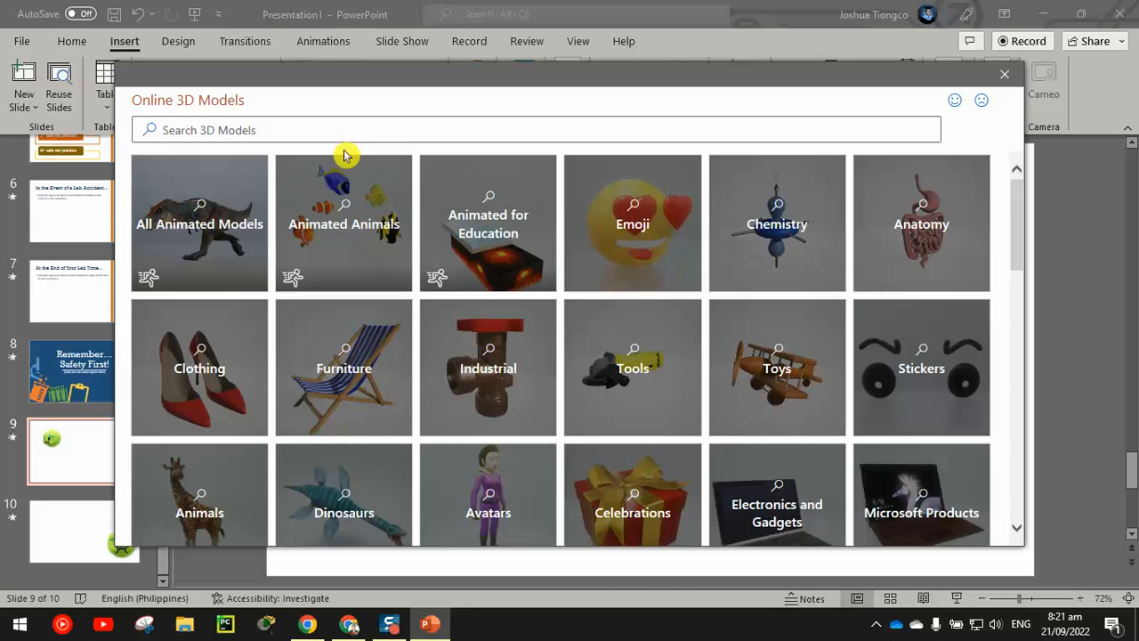
click(222, 214)
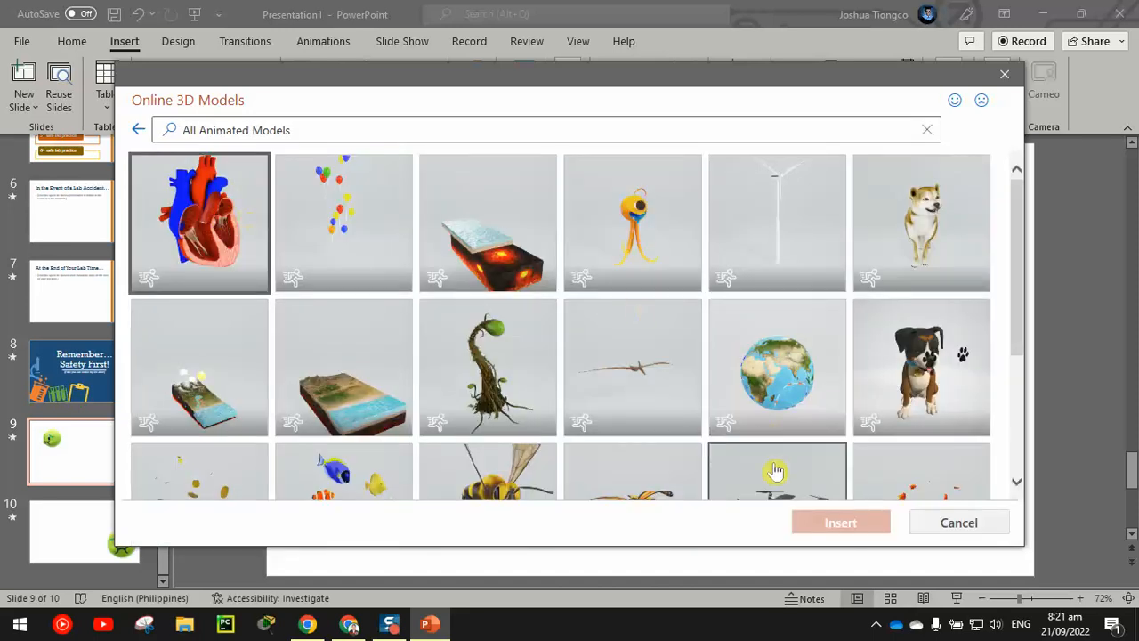
scroll(661, 376, down, 5)
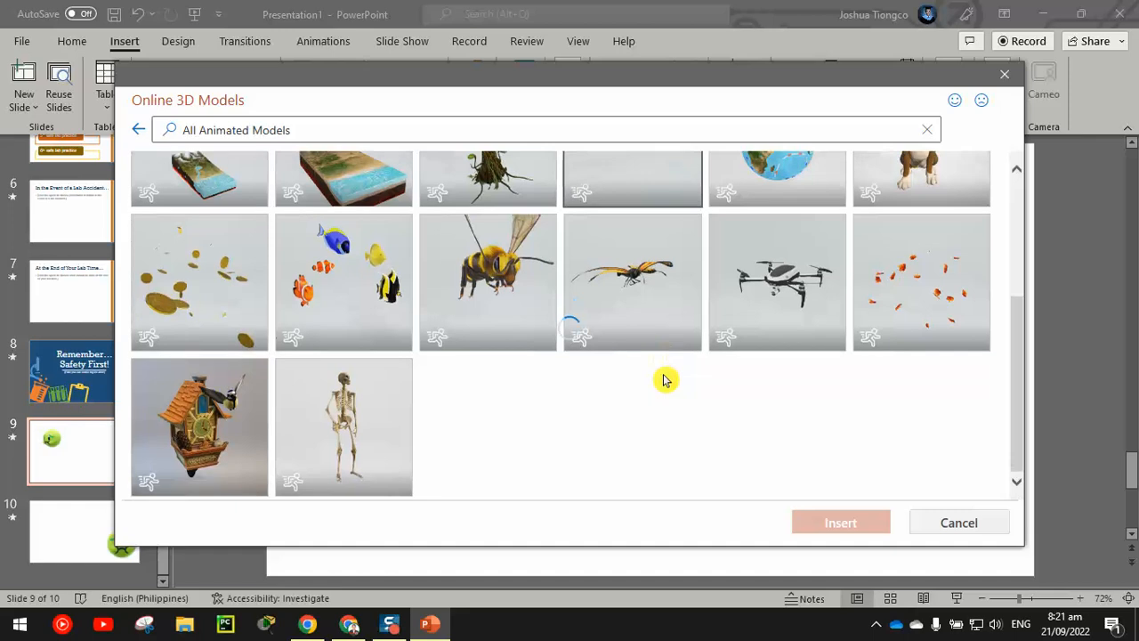
scroll(661, 377, up, 2)
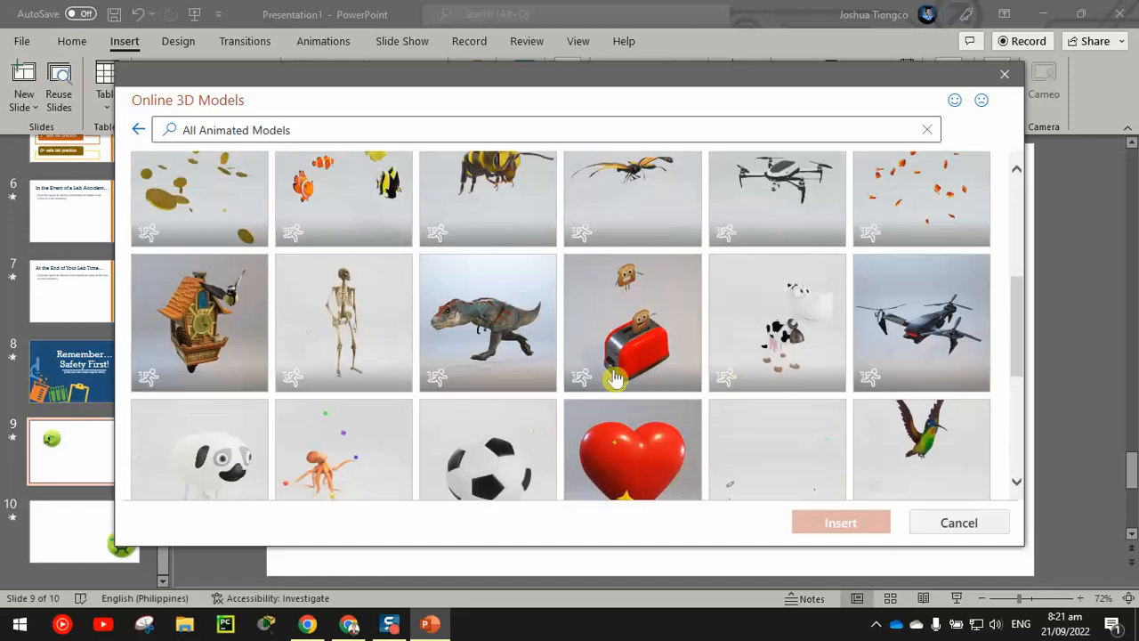
click(319, 314)
click(852, 523)
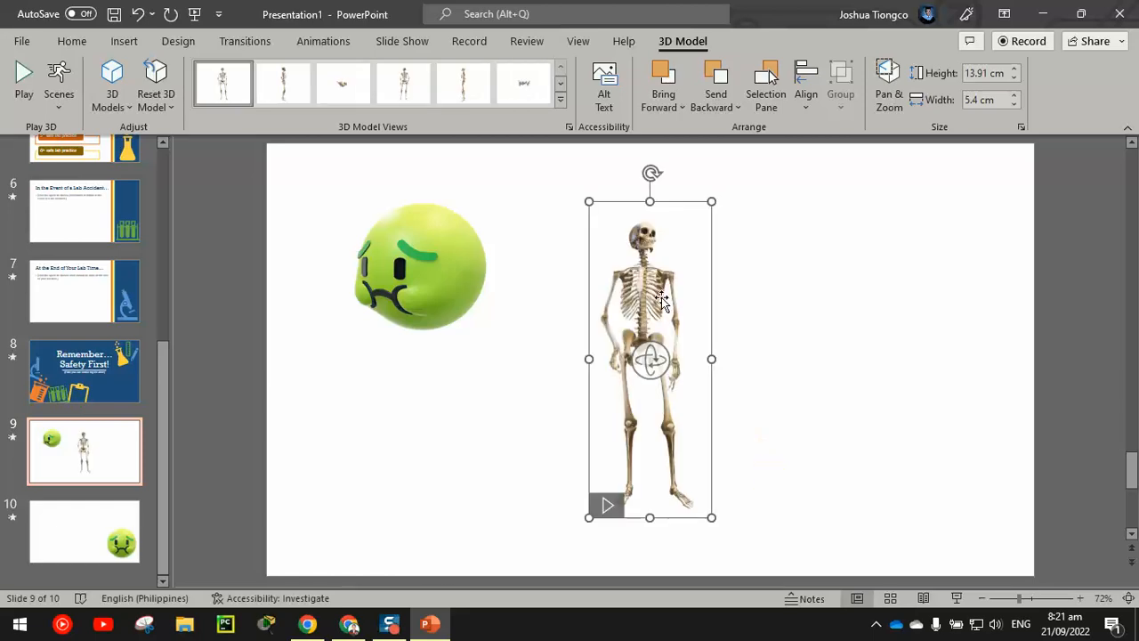
- Shrink the skeleton to about 9.06 cm high and 3.4 cm wide and place it in slide 9's lower-right corner
drag(661, 301, 903, 266)
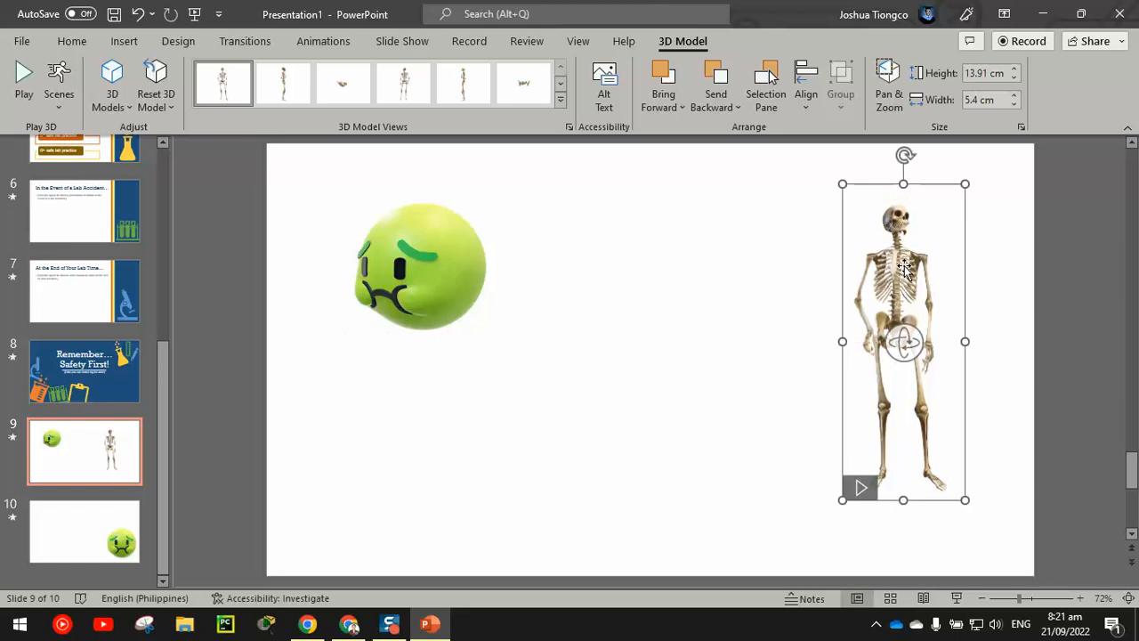
drag(842, 498, 886, 389)
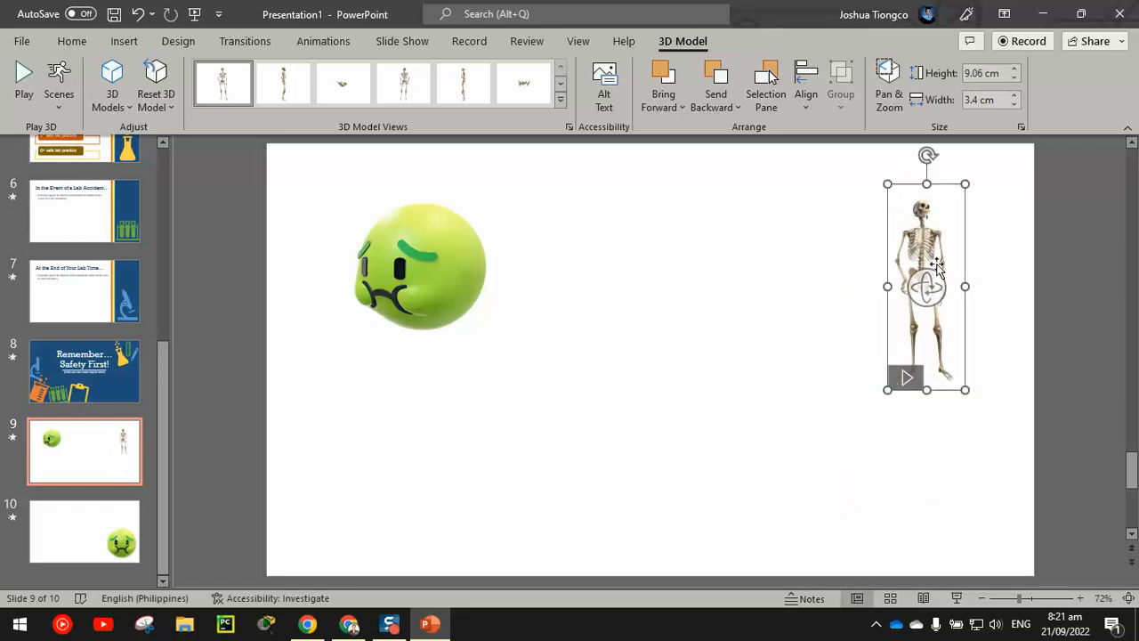
drag(937, 265, 950, 405)
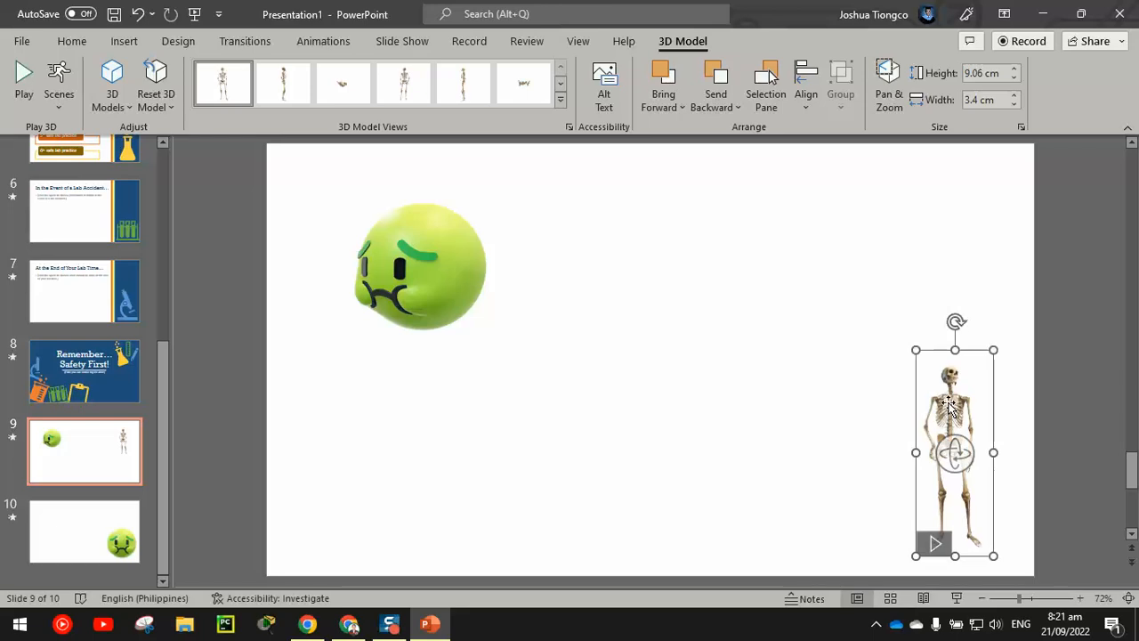
- Copy the skeleton onto slide 10 and move it to the slide's lower-left corner
click(97, 541)
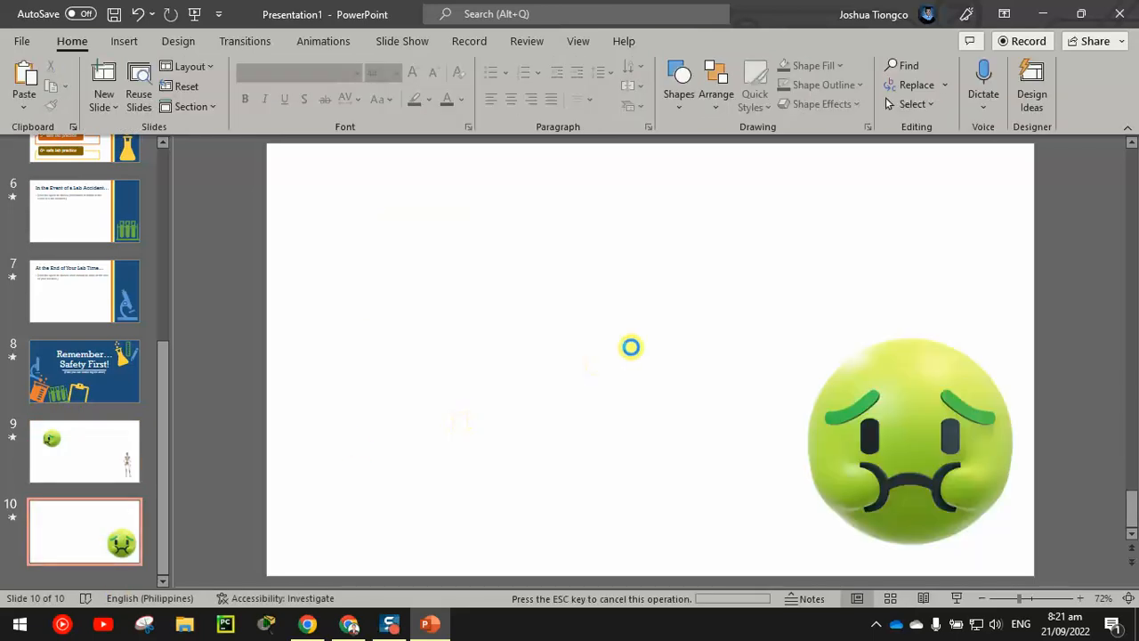
key(ctrl+v)
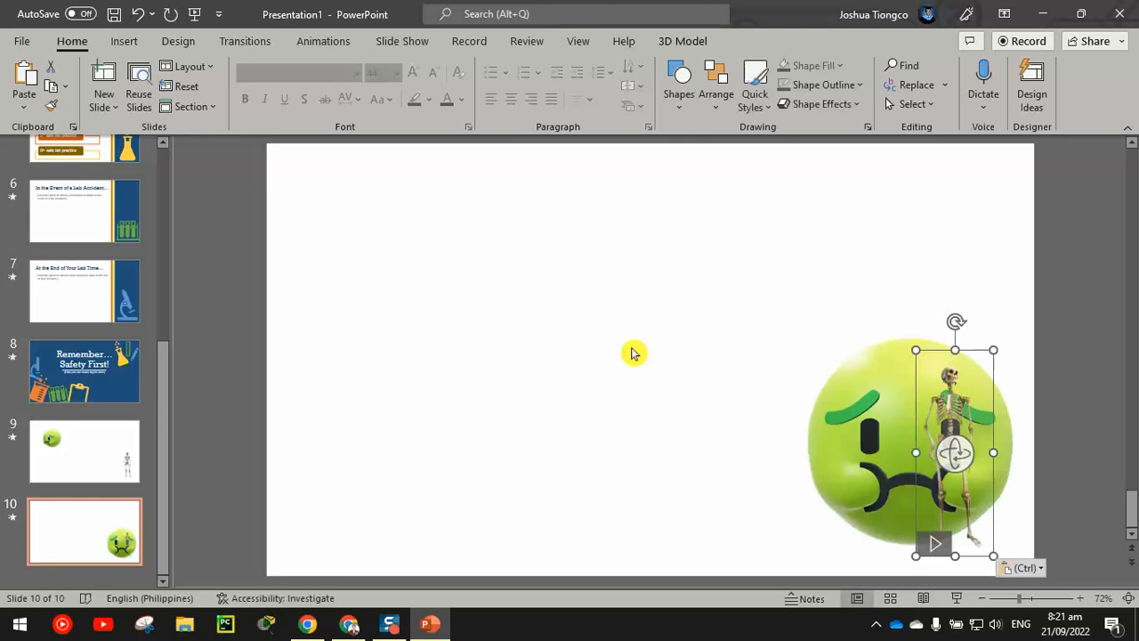
drag(953, 403, 356, 413)
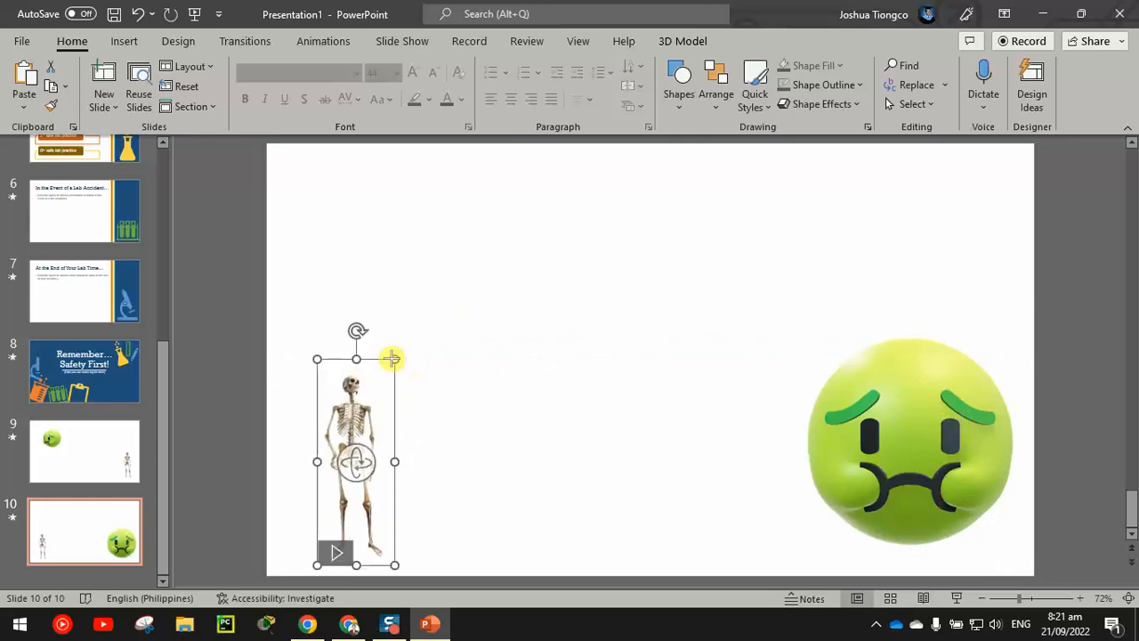
- Enlarge the skeleton on slide 10 to nearly the full slide height and preview the Morph transition from slide 9 in a slide show
drag(395, 356, 517, 158)
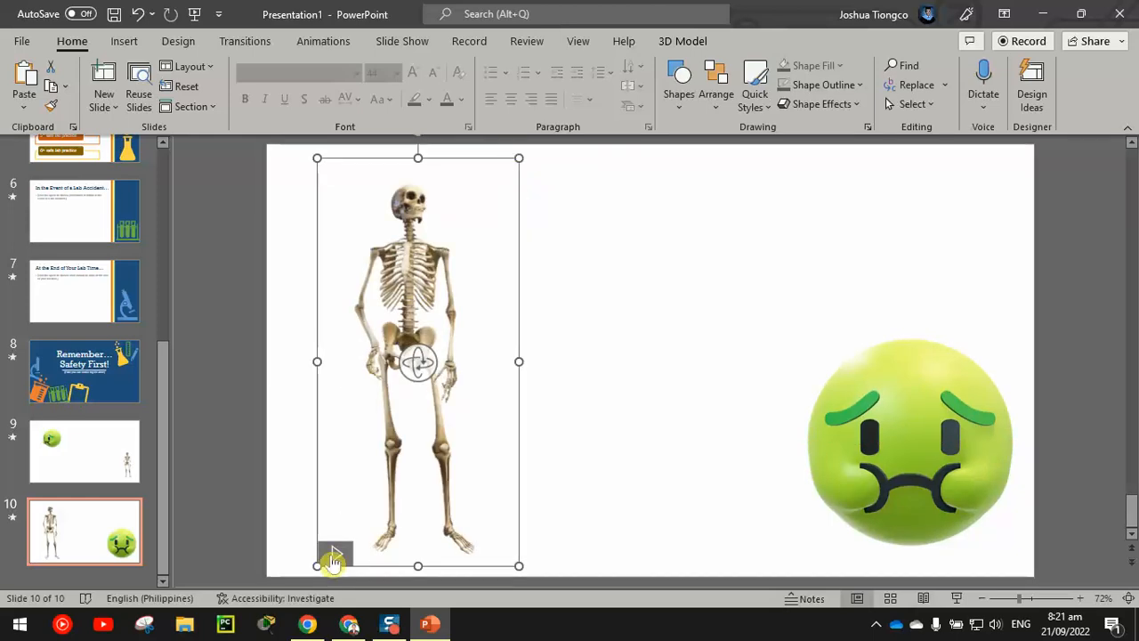
click(107, 464)
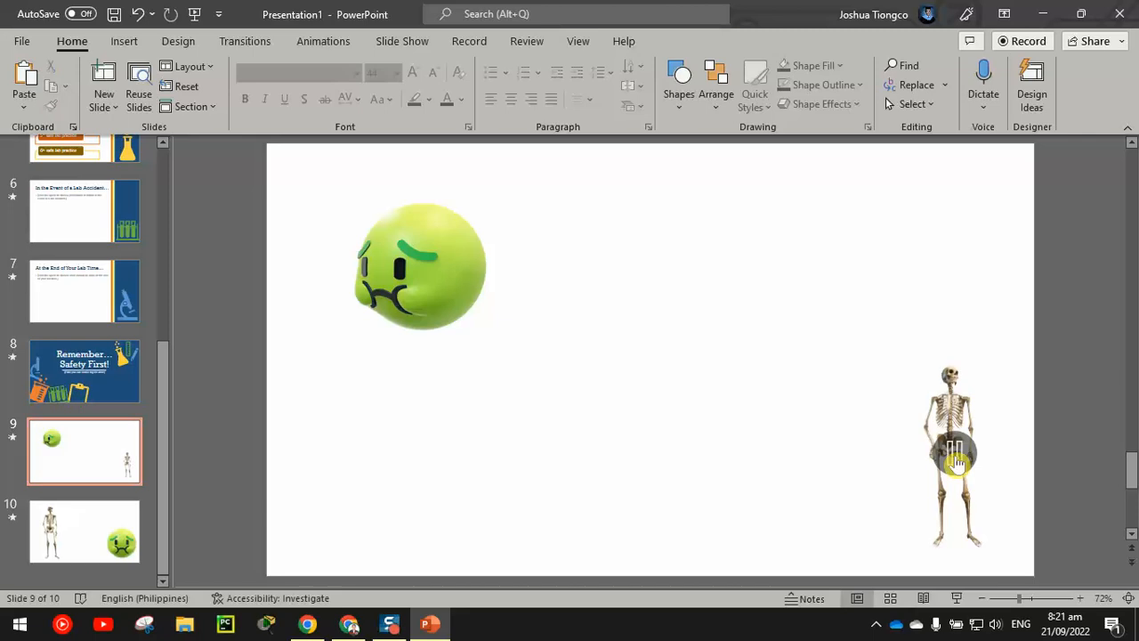
click(956, 598)
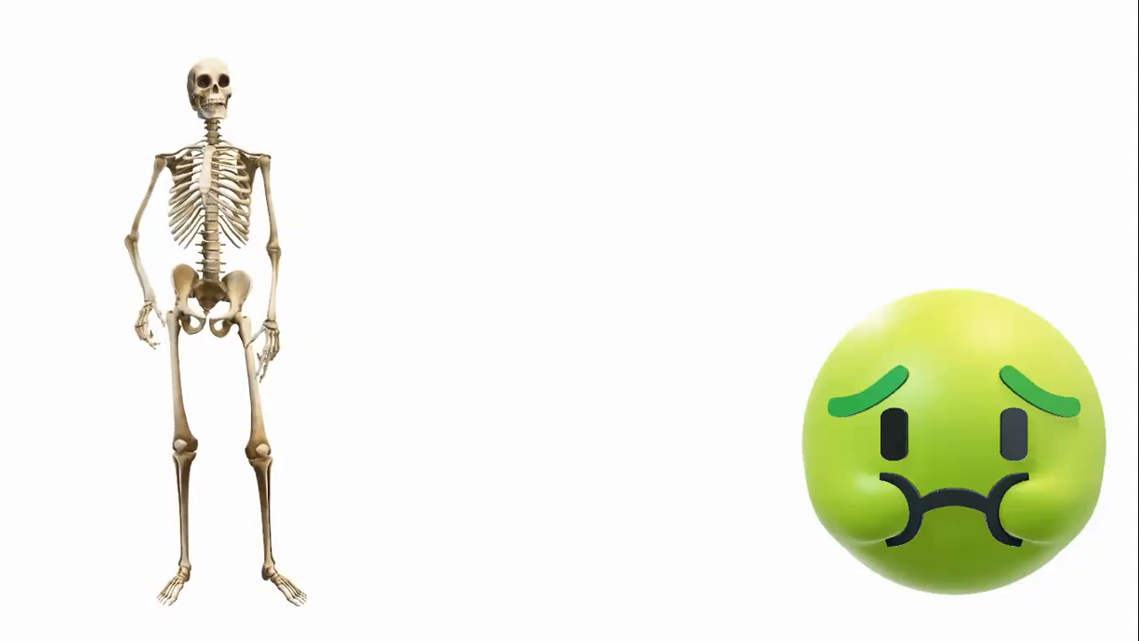
key(Escape)
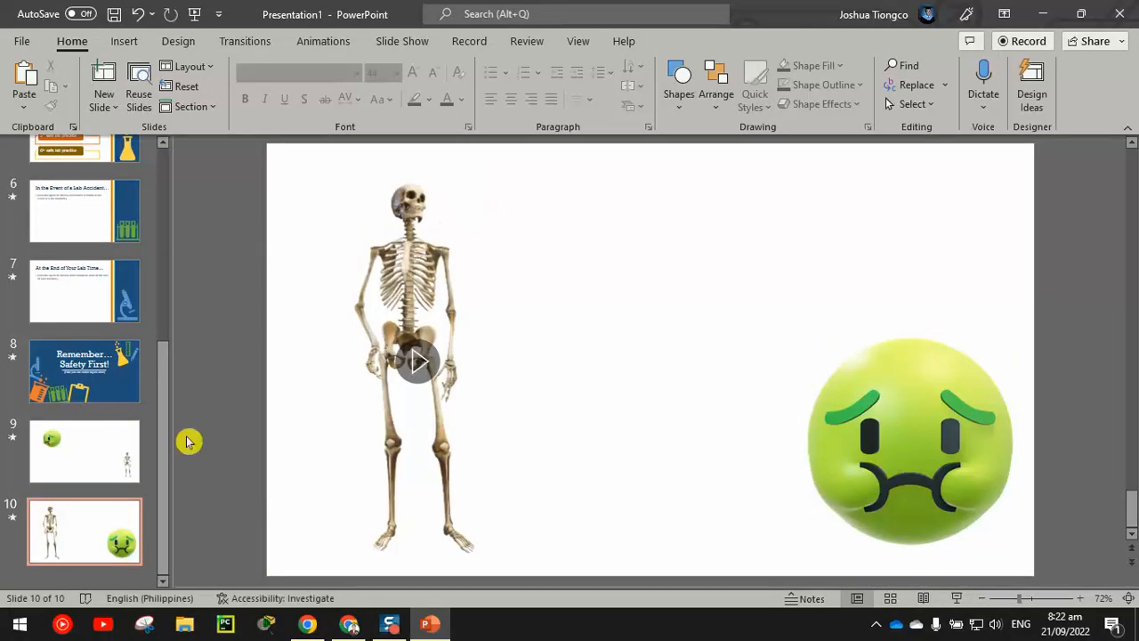
- Add a new slide after slide 9 and move it ahead of the slide with the emoji and small skeleton
drag(161, 450, 226, 406)
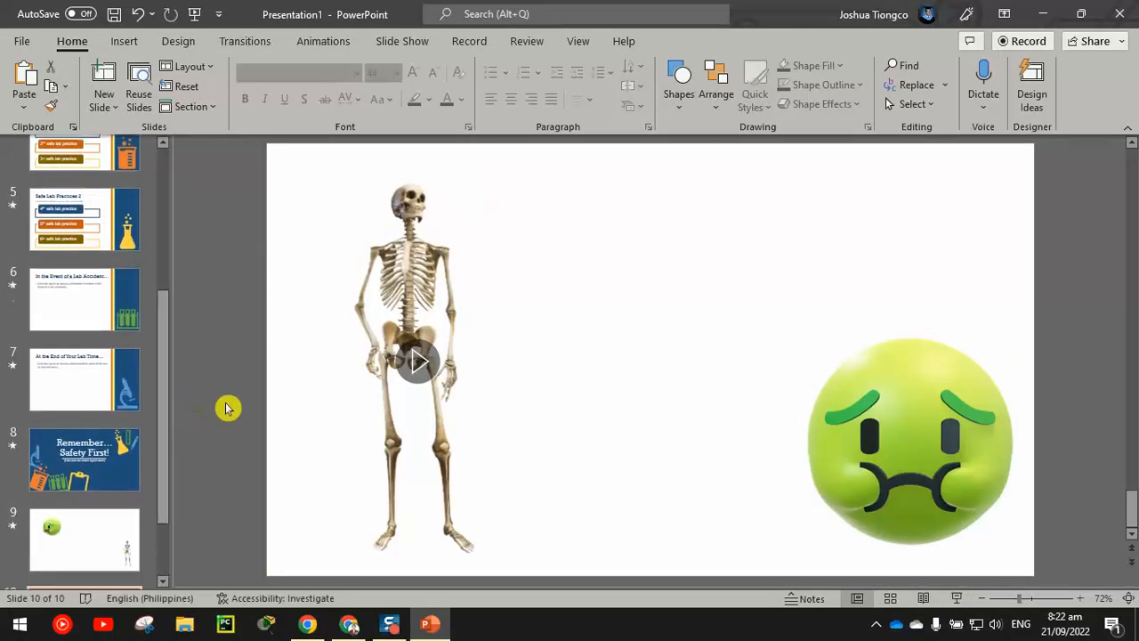
click(344, 49)
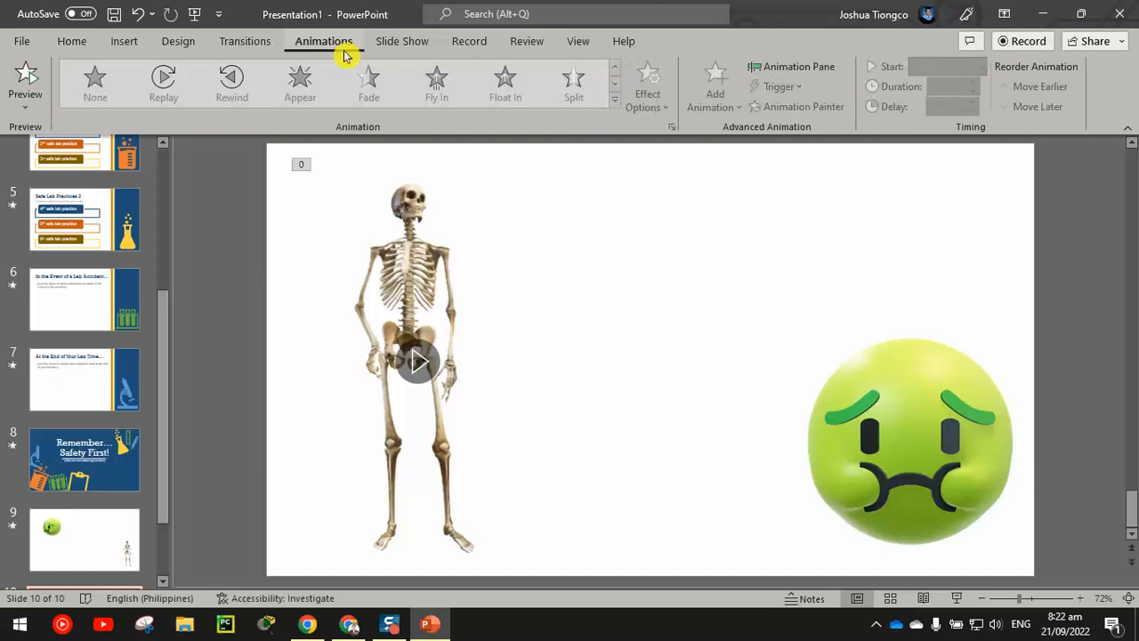
click(111, 524)
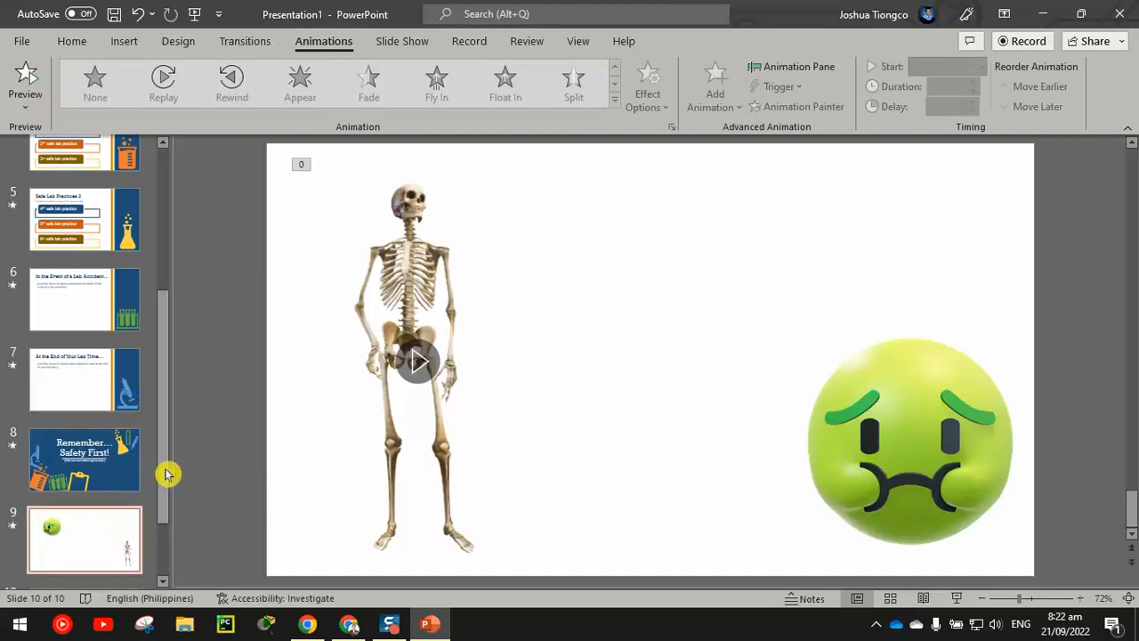
drag(167, 472, 169, 533)
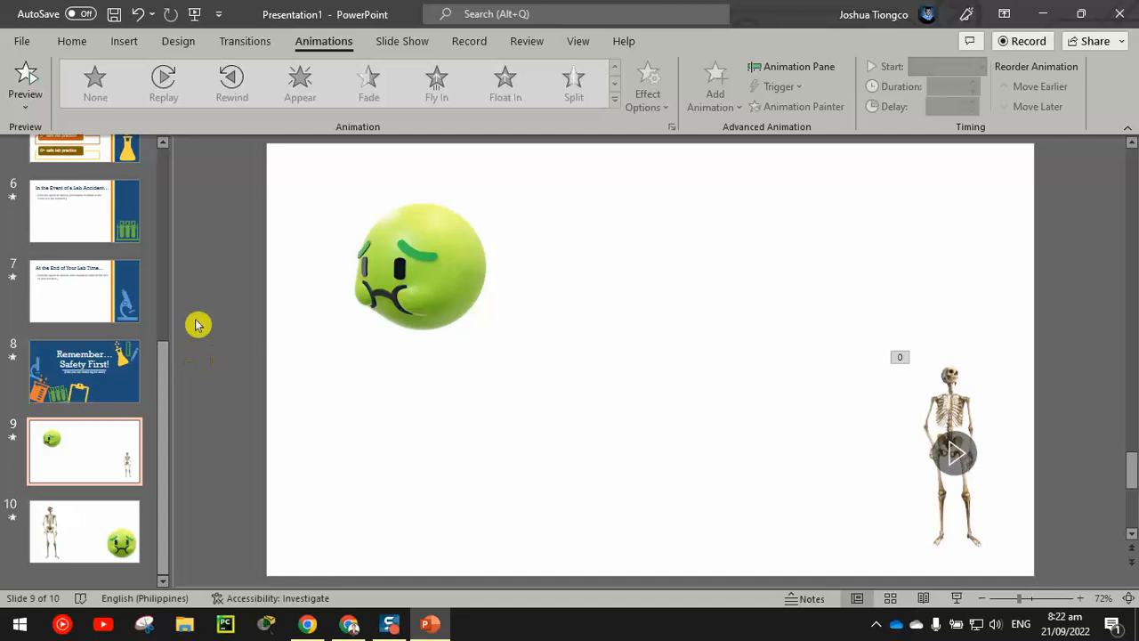
click(112, 356)
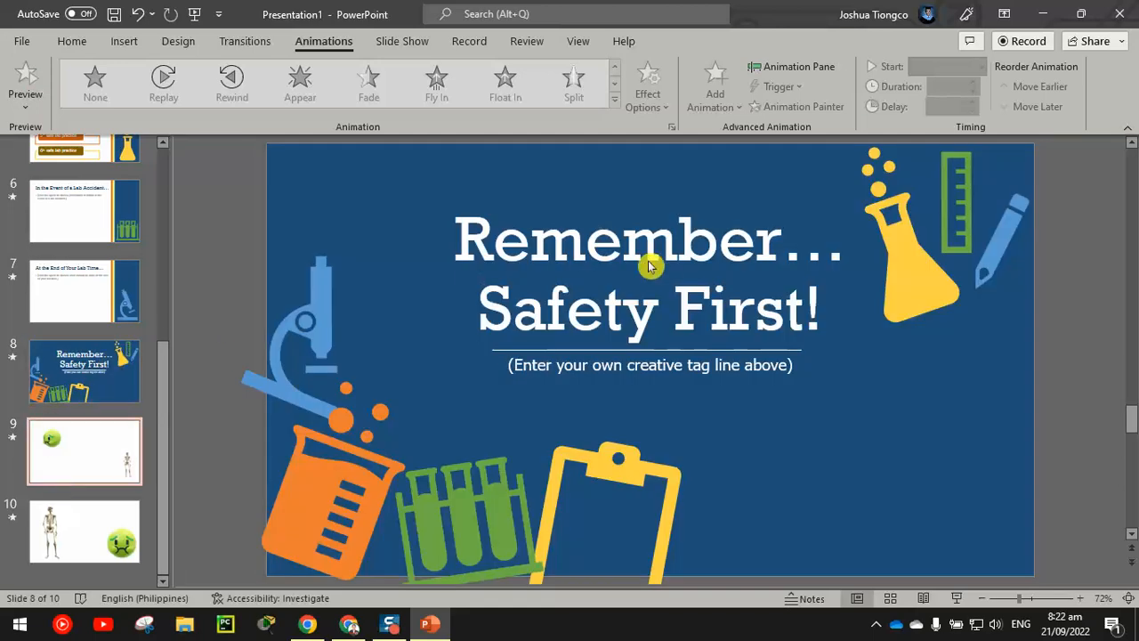
click(40, 467)
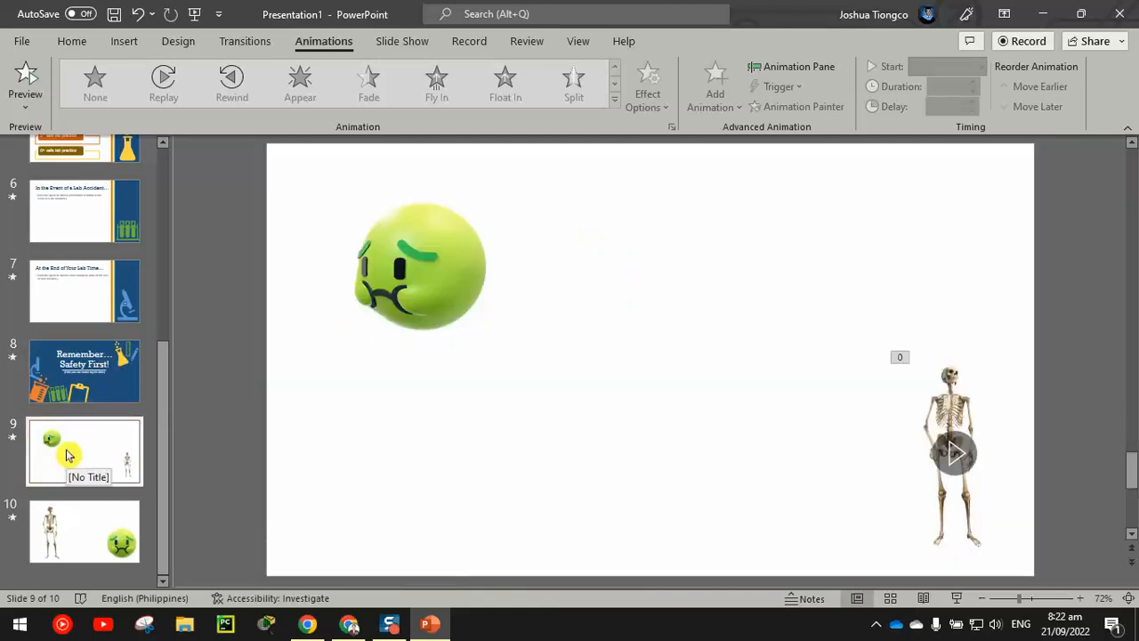
key(Return)
drag(107, 523, 115, 433)
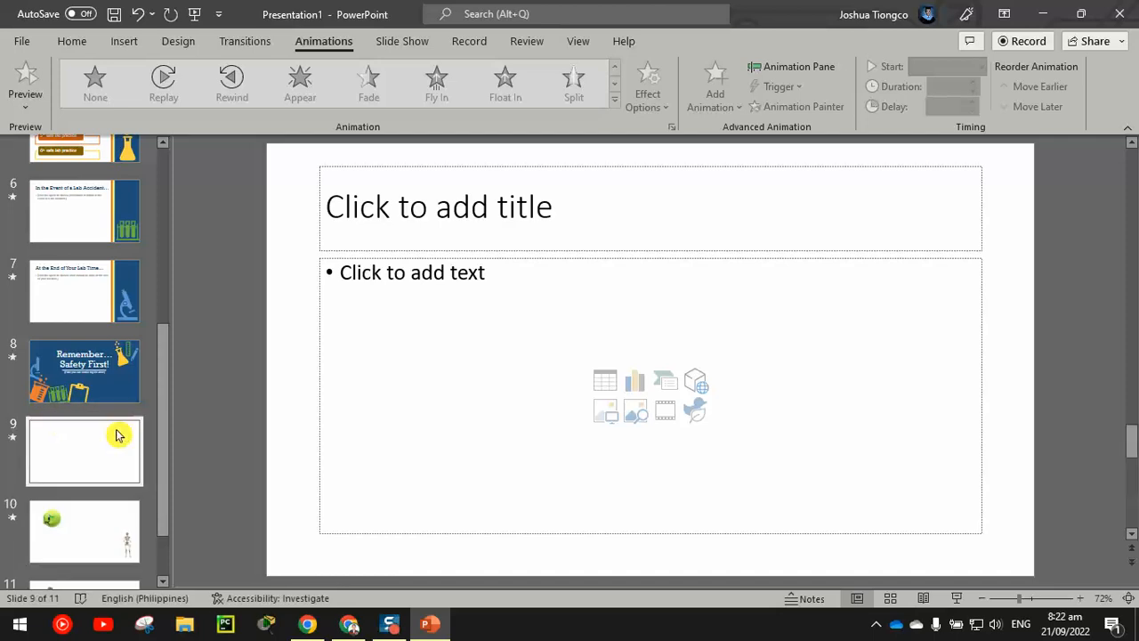
- Delete the title and content placeholders from the new slide 9
click(479, 260)
key(Delete)
click(450, 252)
key(Delete)
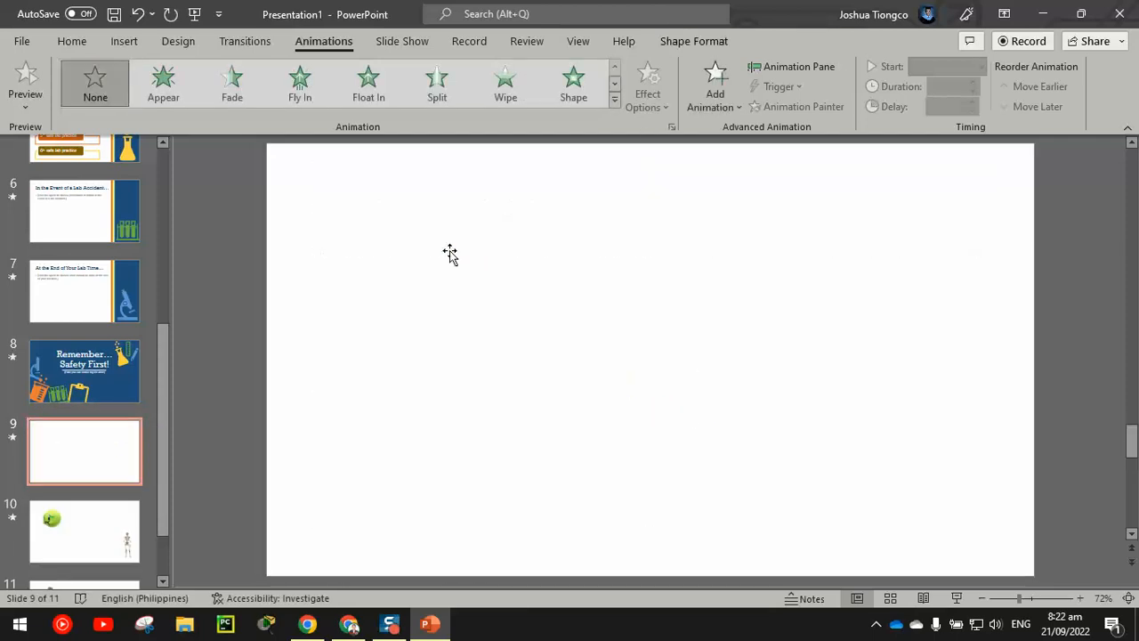
- Draw a circle about 5.41 cm high and 5.49 cm wide in the upper-left area of slide 9
click(125, 42)
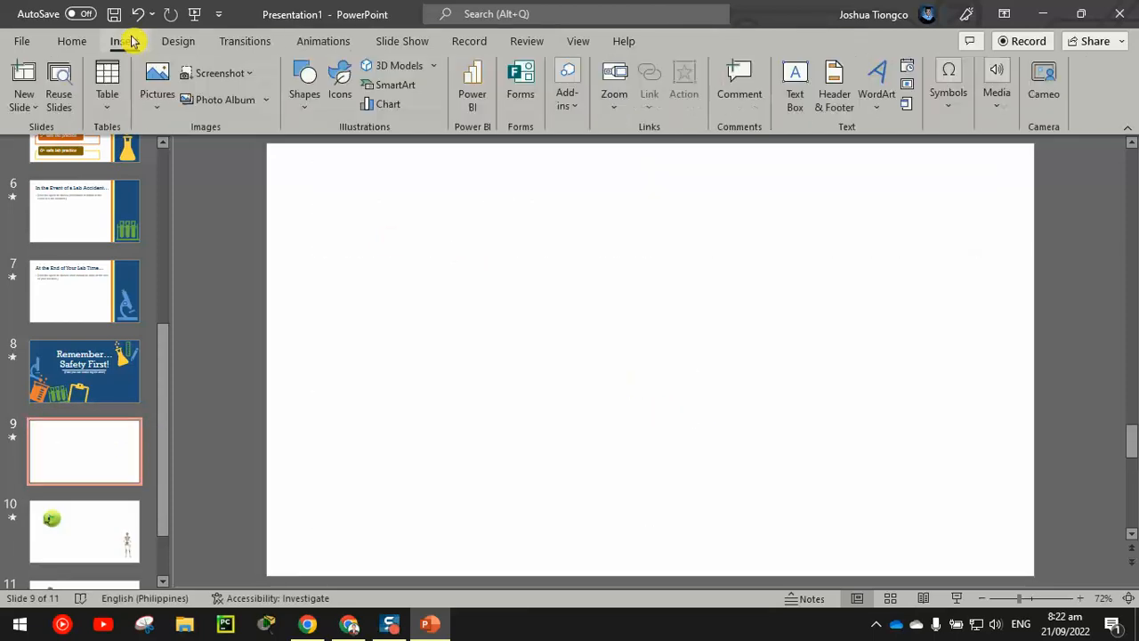
click(318, 93)
click(364, 145)
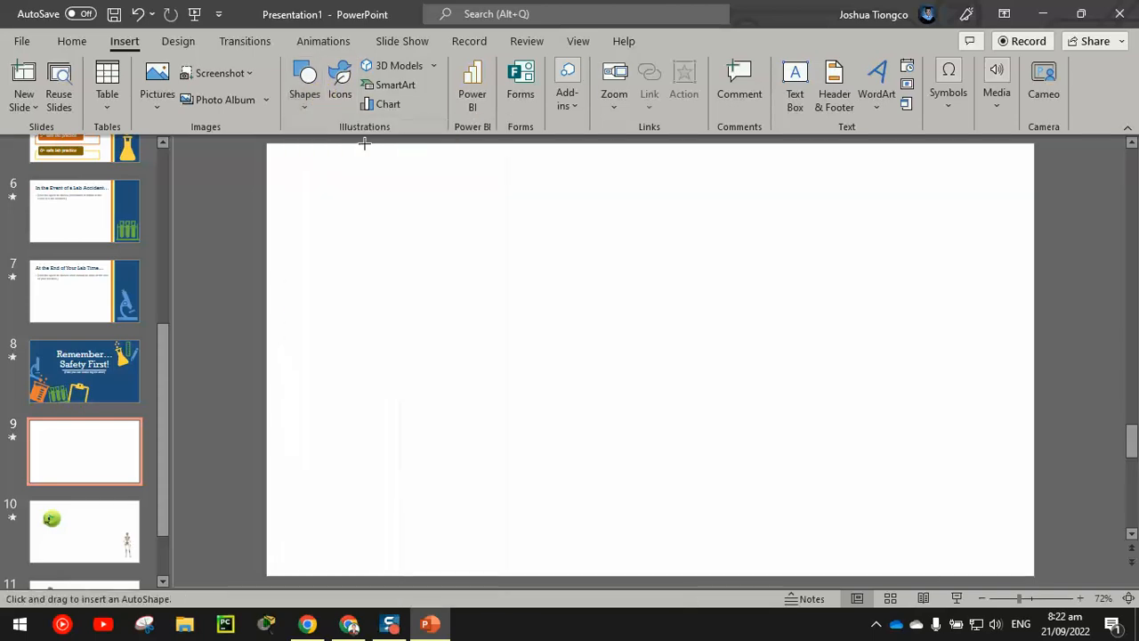
drag(333, 200, 453, 327)
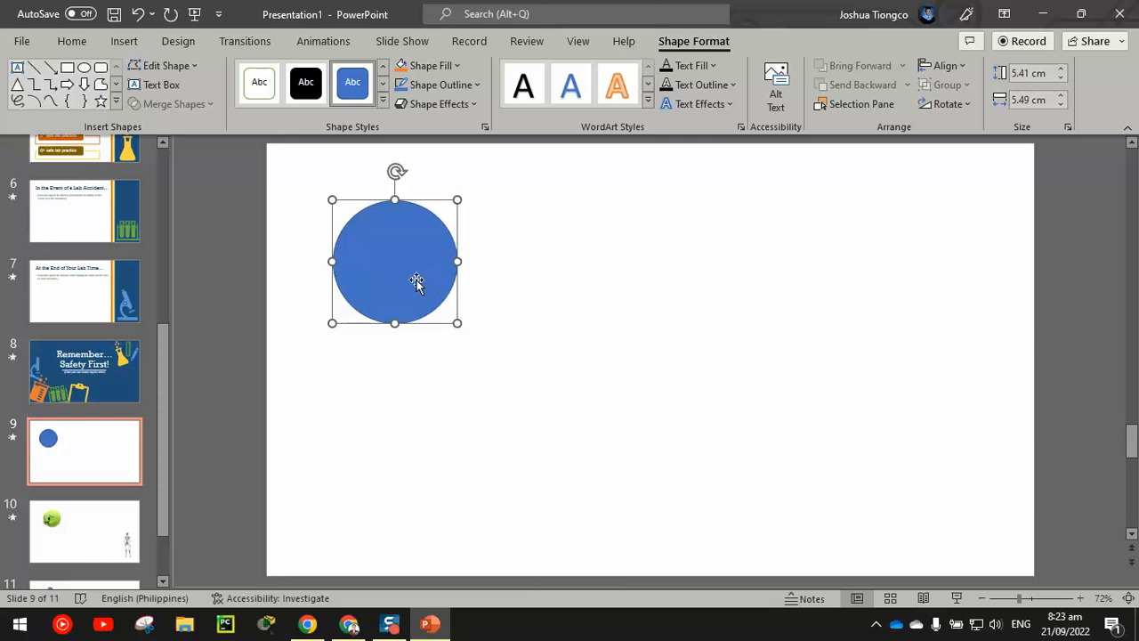
drag(416, 281, 443, 271)
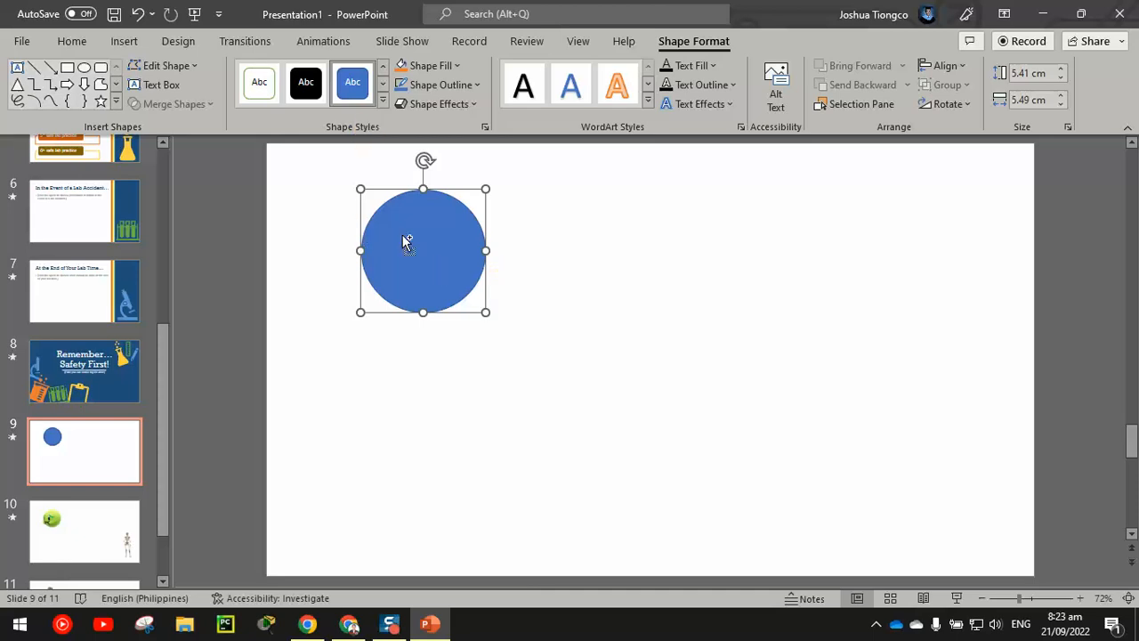
- Duplicate the circle three times and arrange the four circles in two rows and two columns on slide 9
key(ctrl+v)
key(ctrl+v)
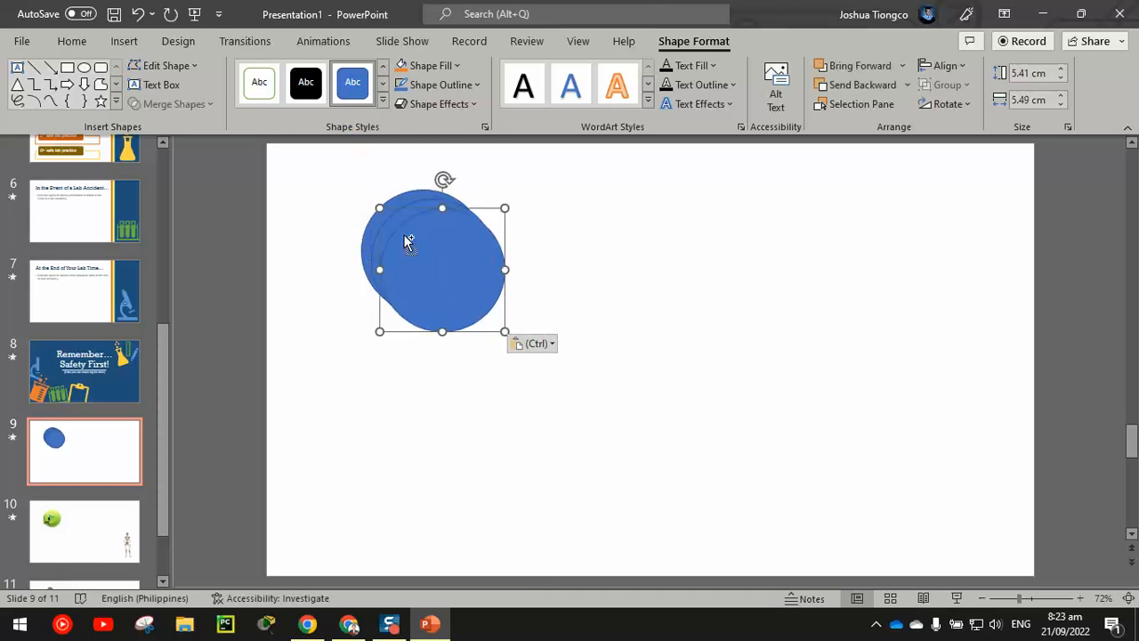
drag(426, 252, 402, 408)
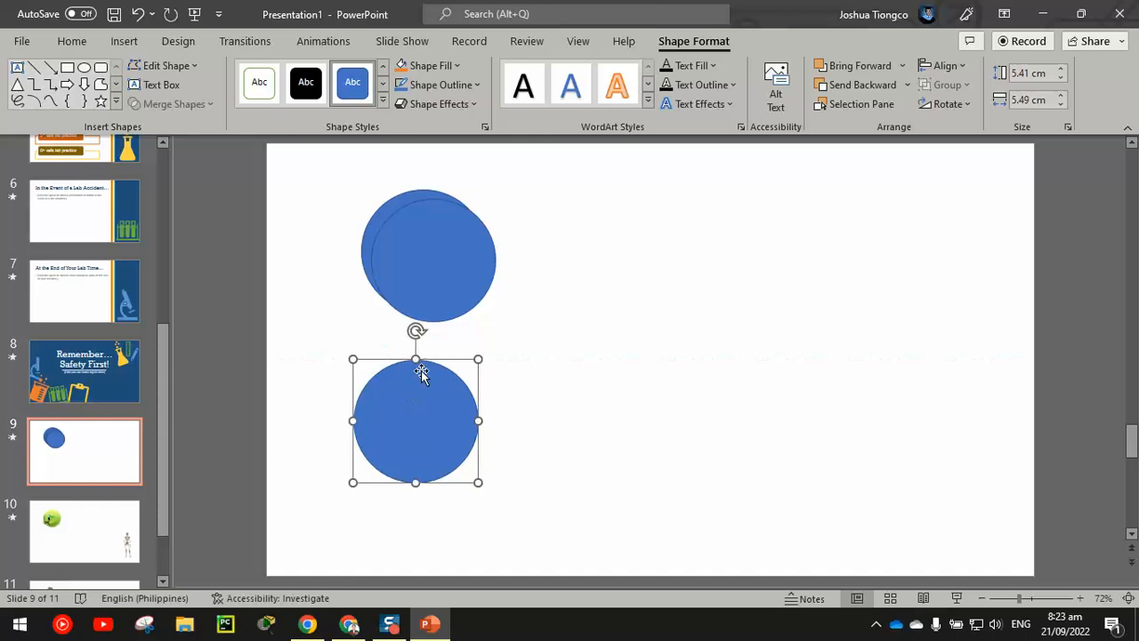
drag(473, 293, 669, 454)
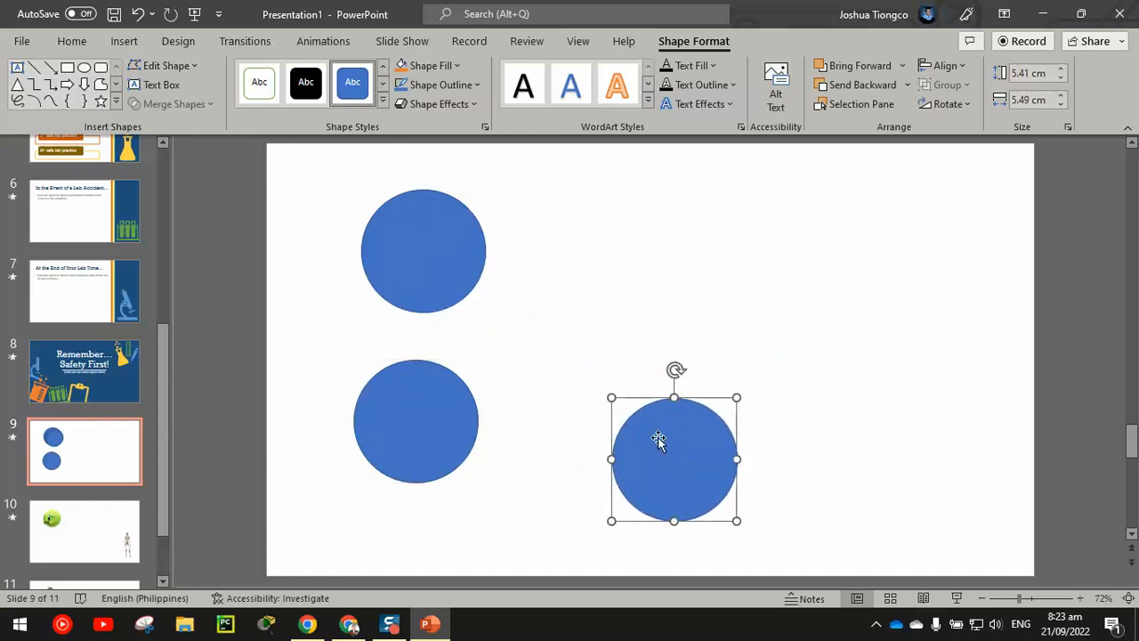
drag(442, 271, 400, 239)
drag(432, 412, 366, 485)
drag(681, 439, 740, 470)
drag(397, 201, 735, 242)
key(ctrl+c)
key(ctrl+v)
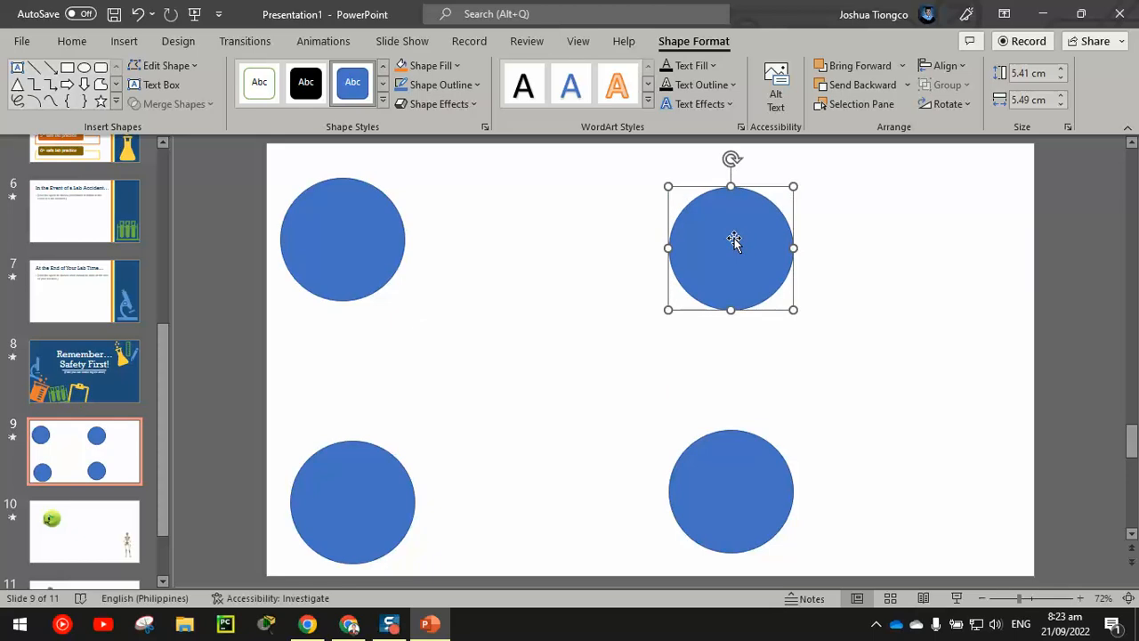
- Apply the Swivel entrance animation to the upper-left circle
click(374, 209)
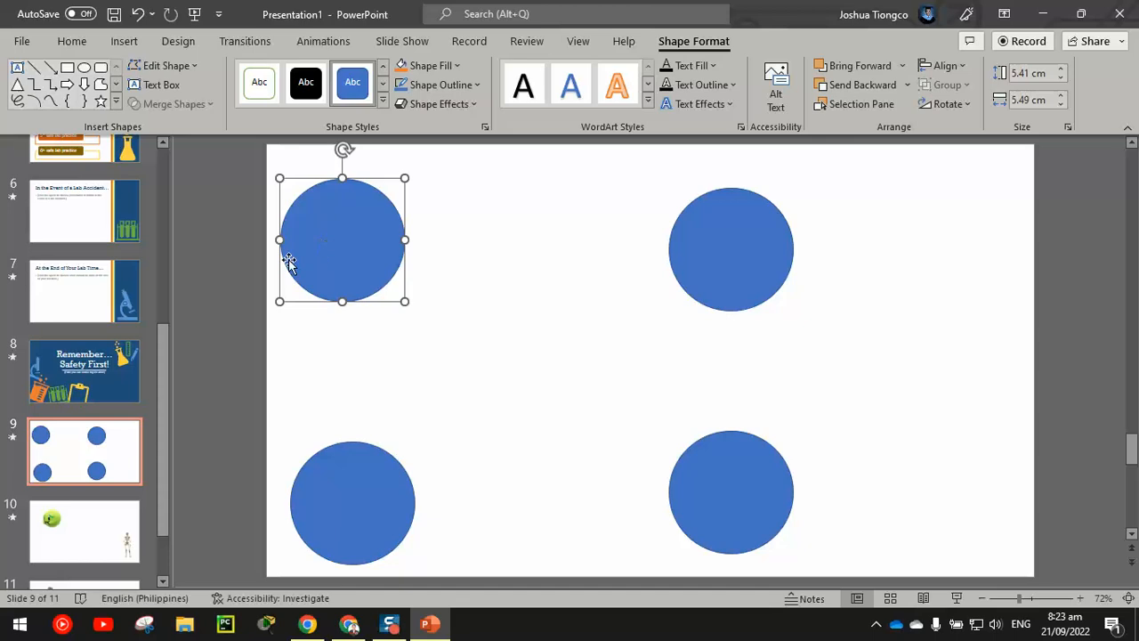
click(334, 42)
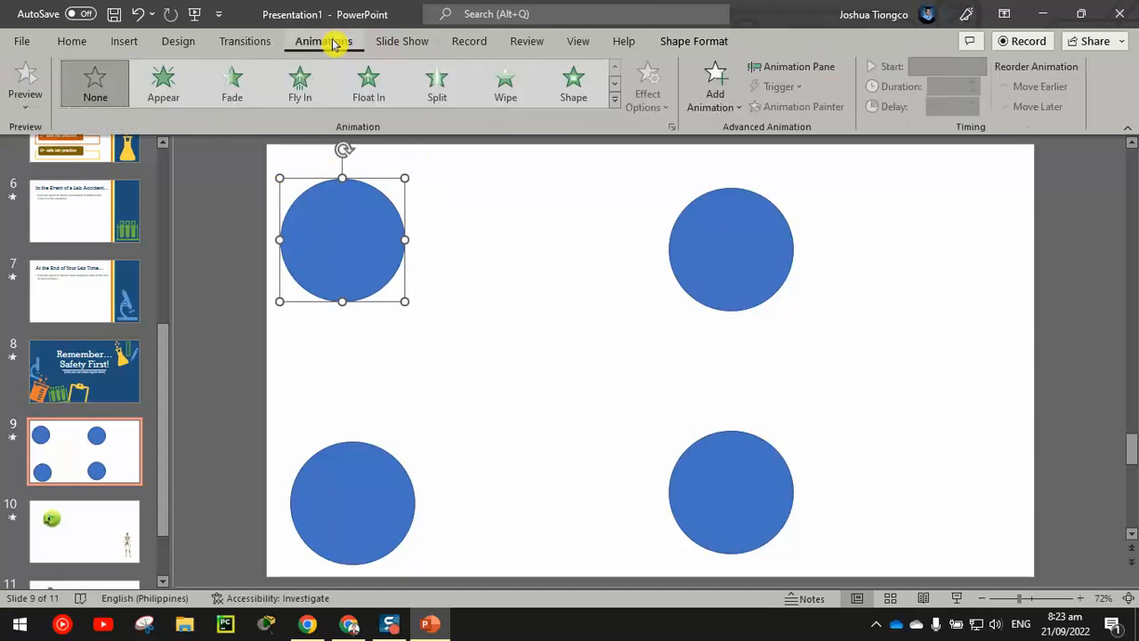
click(615, 99)
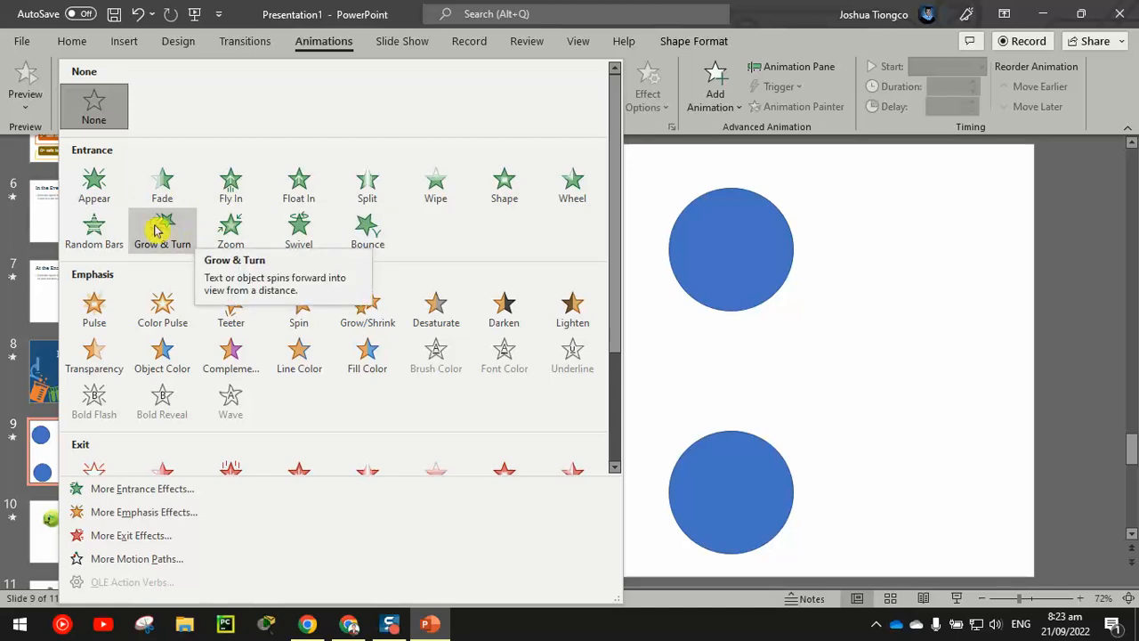
click(299, 227)
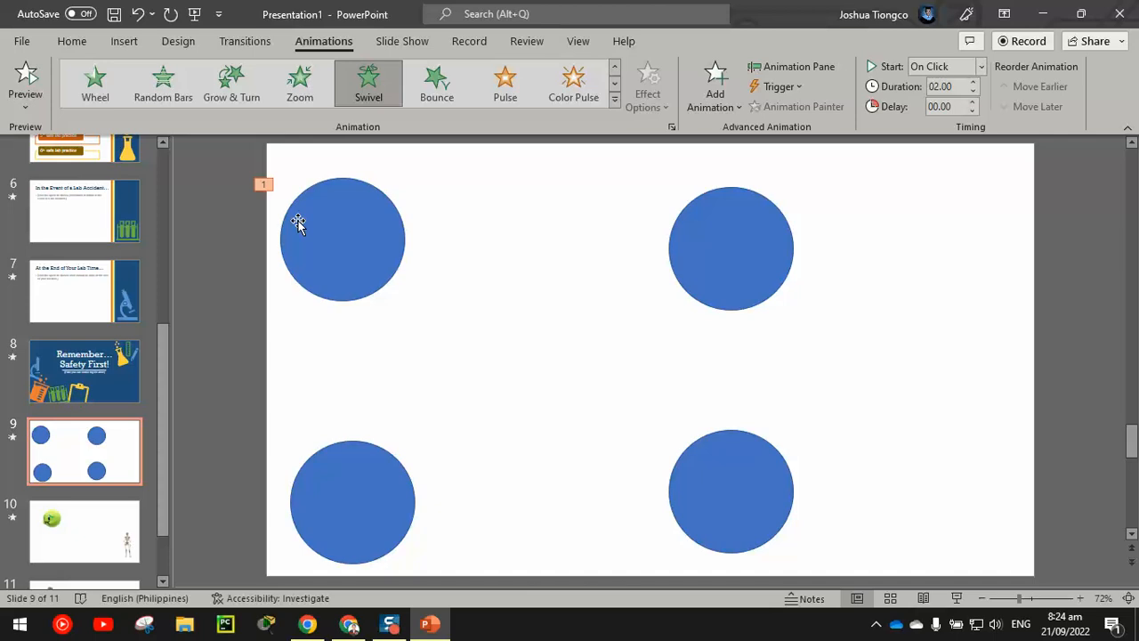
- Show the Animation Pane and line up the upper-left circle with its neighbouring circles
click(811, 75)
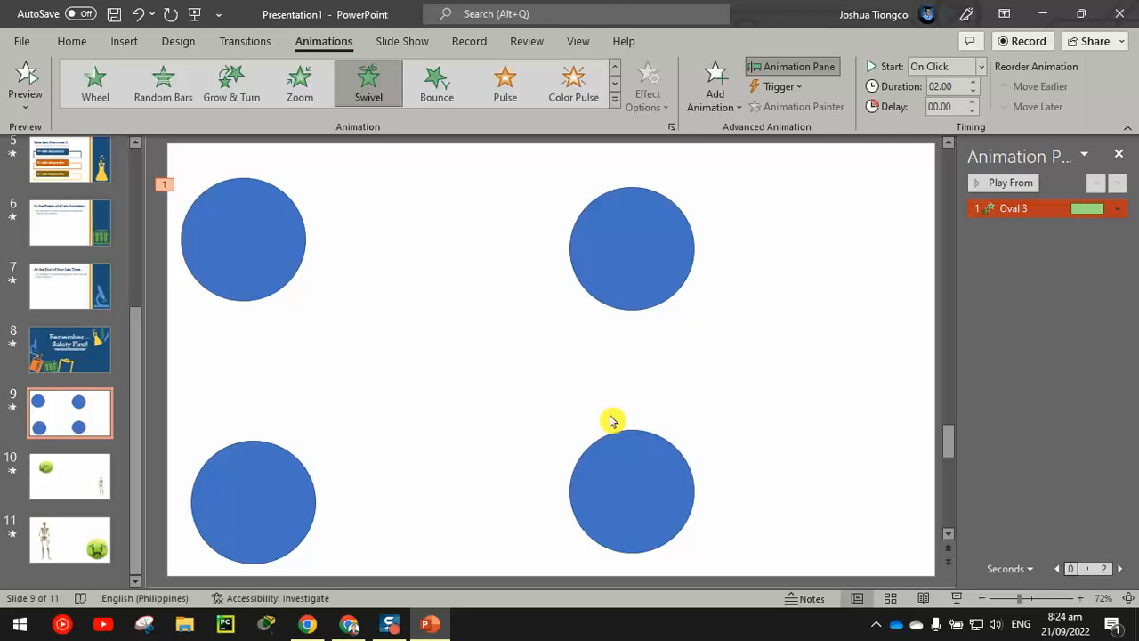
mouse_move(248, 253)
mouse_down()
mouse_move(257, 252)
mouse_move(249, 258)
mouse_up()
- Apply the Darken emphasis animation to the upper-right circle and delay it by 0.90 seconds
click(628, 234)
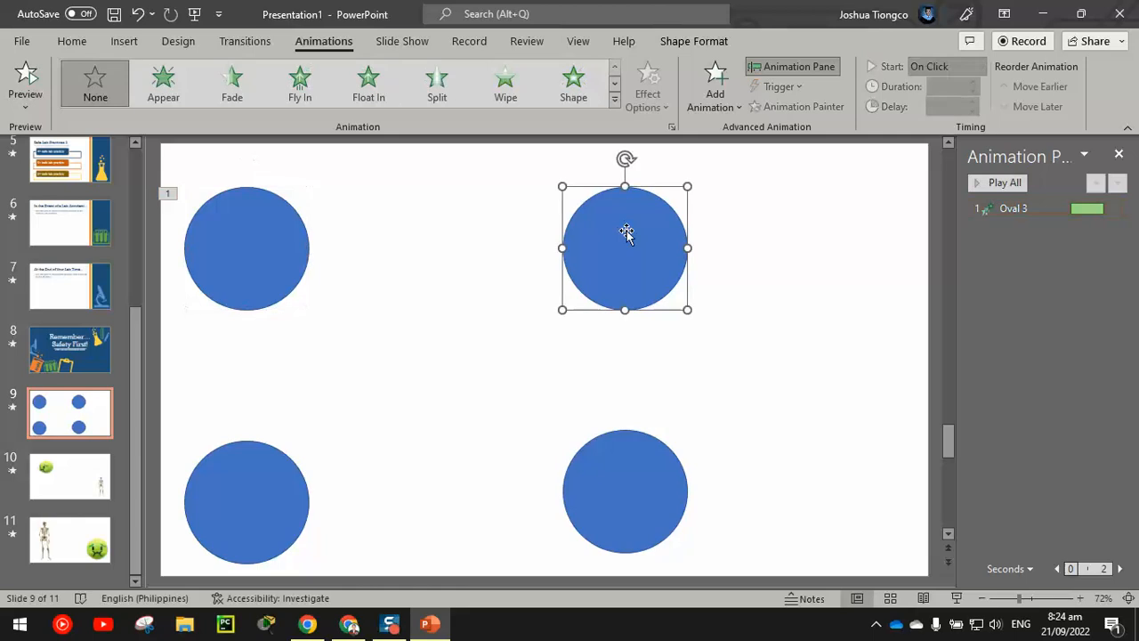
click(618, 108)
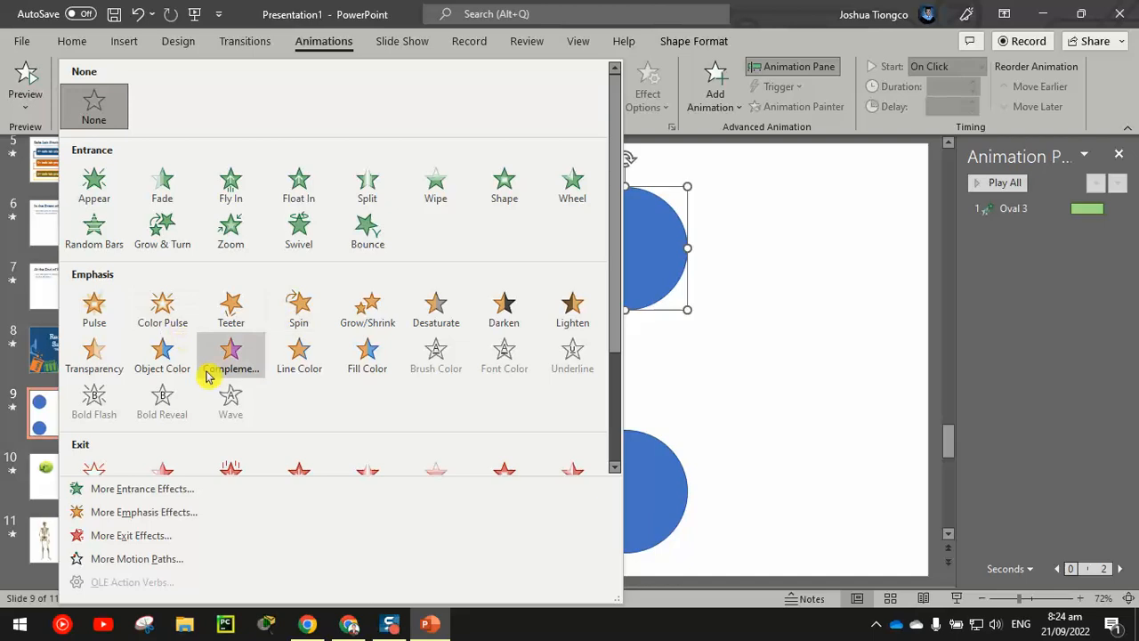
scroll(347, 372, down, 3)
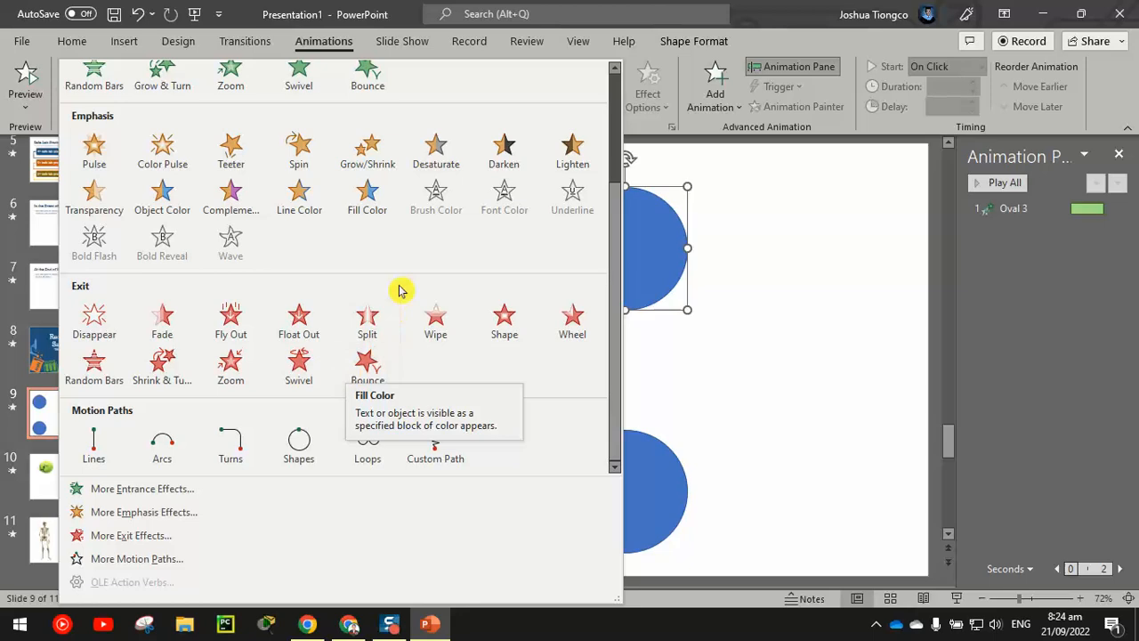
click(516, 153)
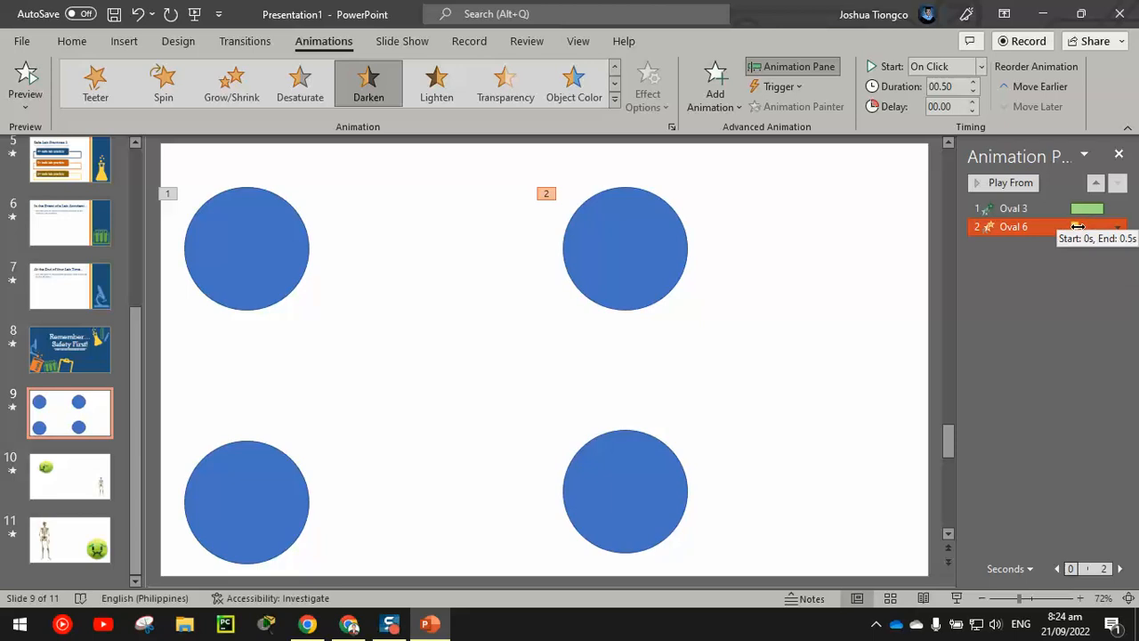
drag(1077, 226, 1090, 228)
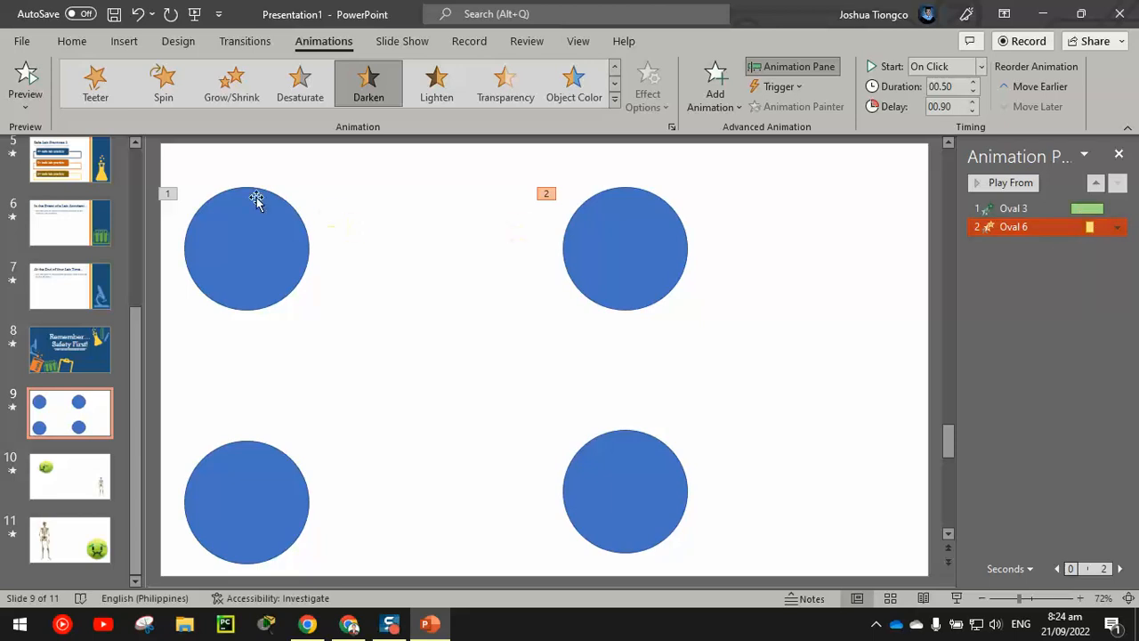
- Move the upper-right circle's Darken animation ahead of the Swivel animation in the playback order, and put it back in second place
click(170, 196)
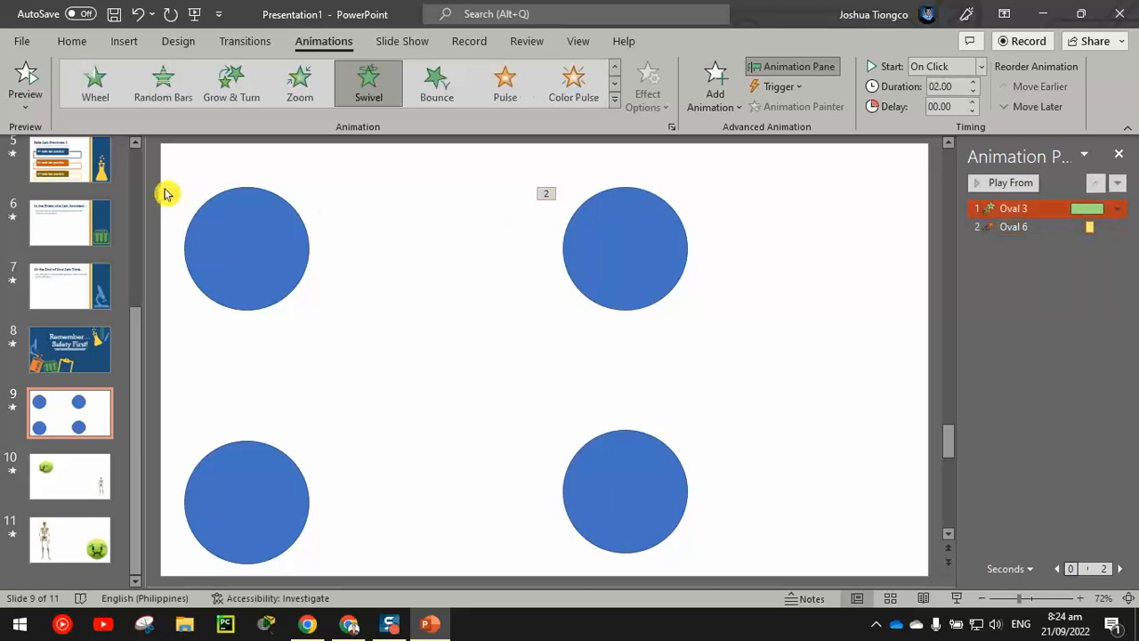
click(172, 197)
click(547, 196)
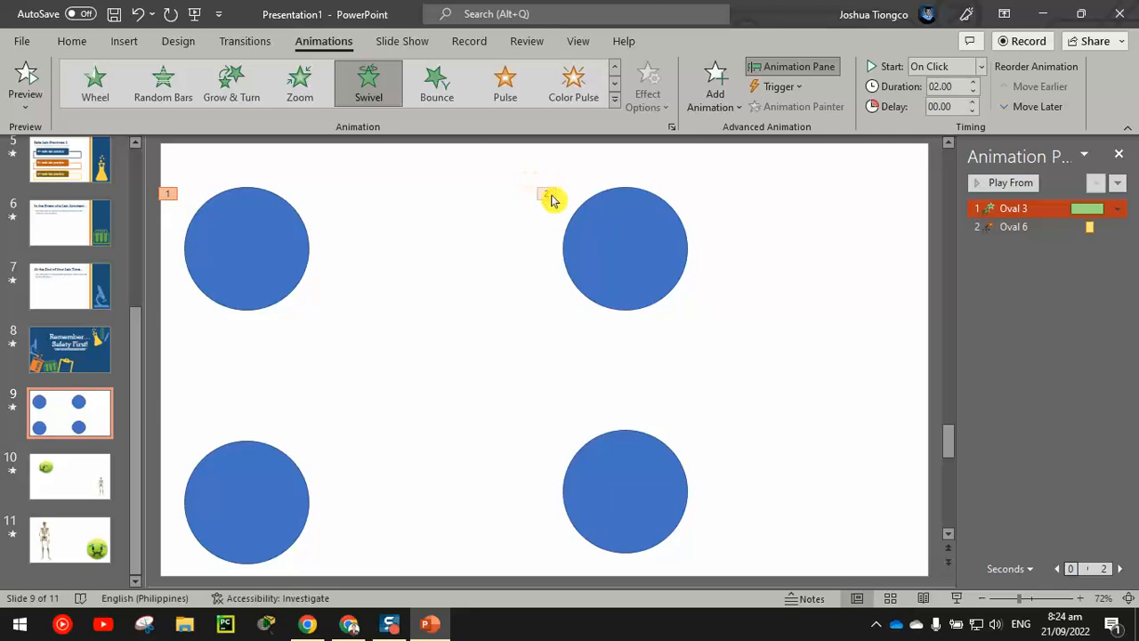
drag(991, 230, 991, 201)
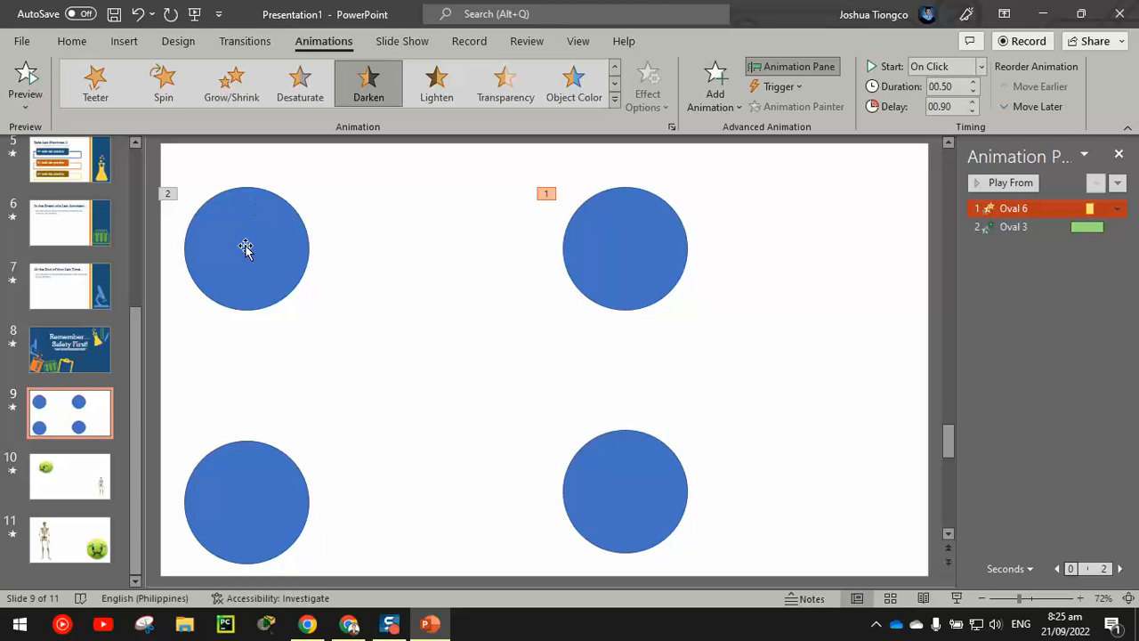
drag(1012, 206, 1011, 233)
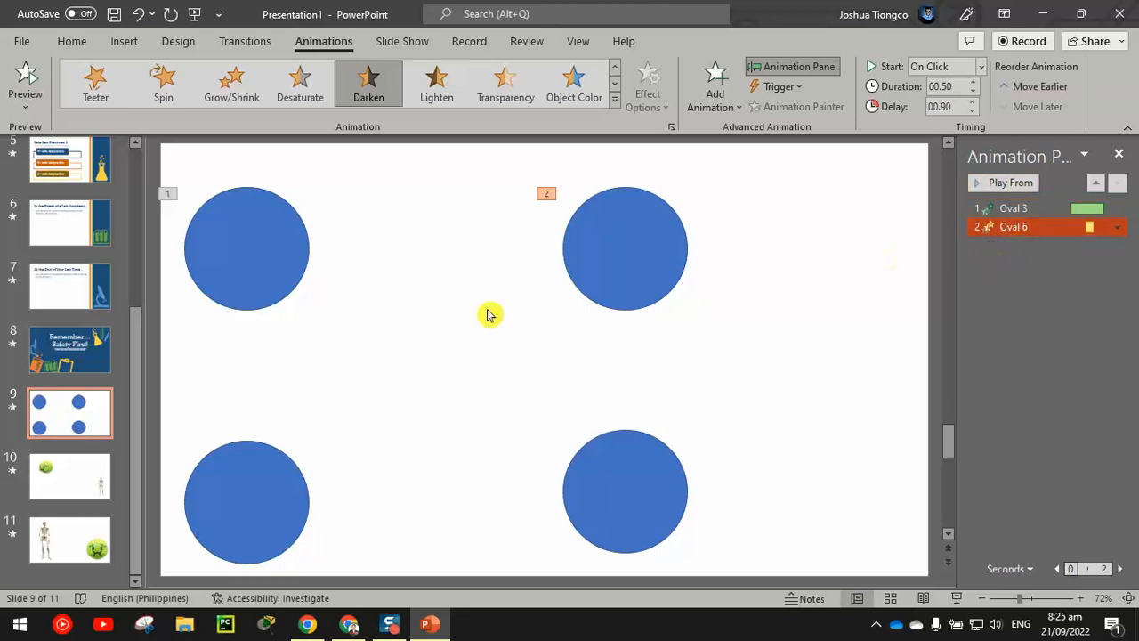
- Apply the Bounce exit animation to the lower-left circle
click(259, 487)
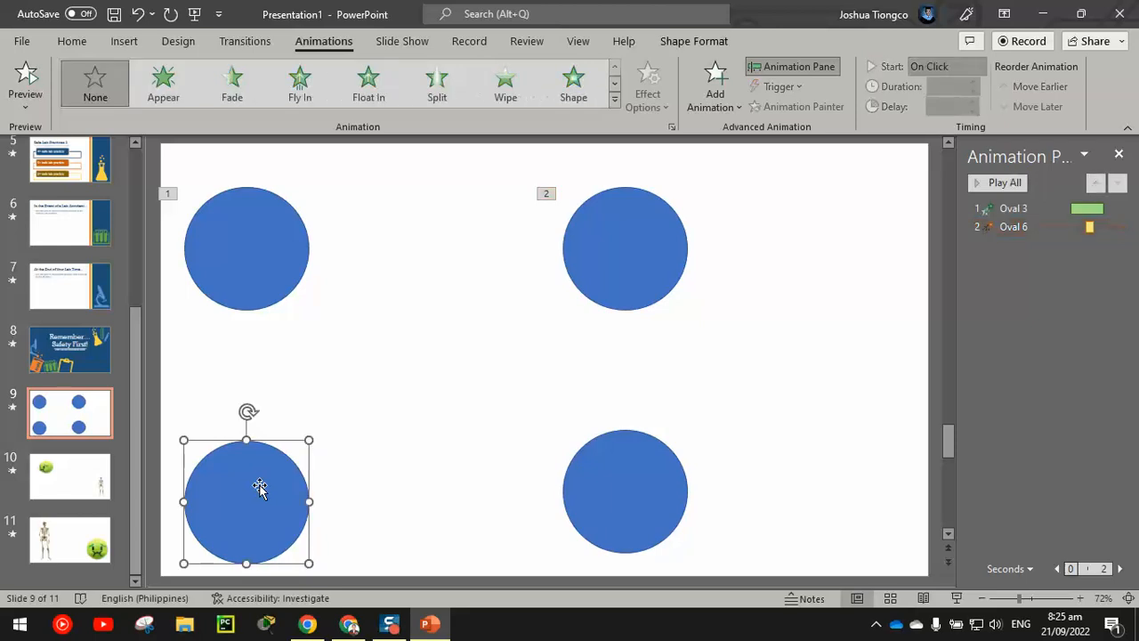
click(615, 100)
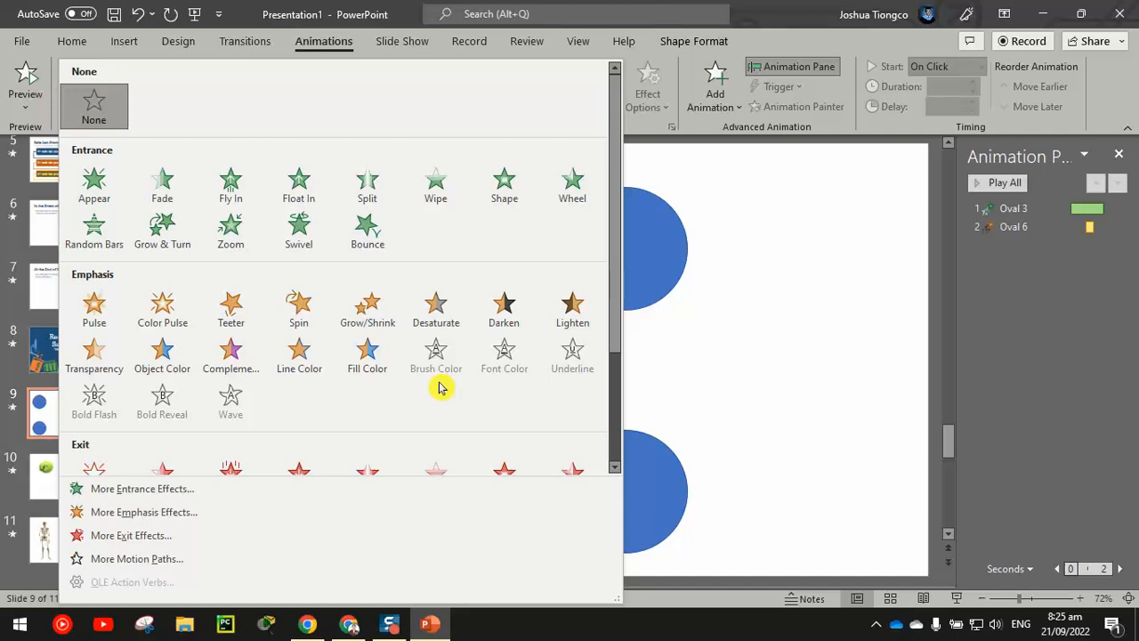
scroll(438, 387, down, 3)
click(377, 362)
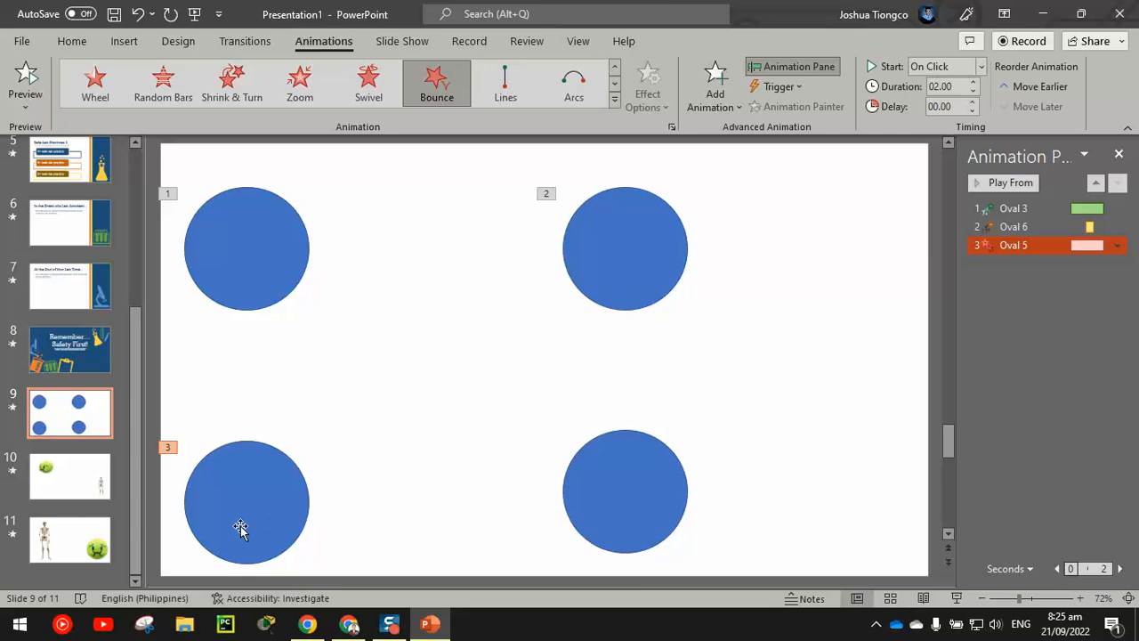
- Move the lower-left circle up to just beneath the upper-left circle and preview its Bounce animation
drag(241, 528, 234, 416)
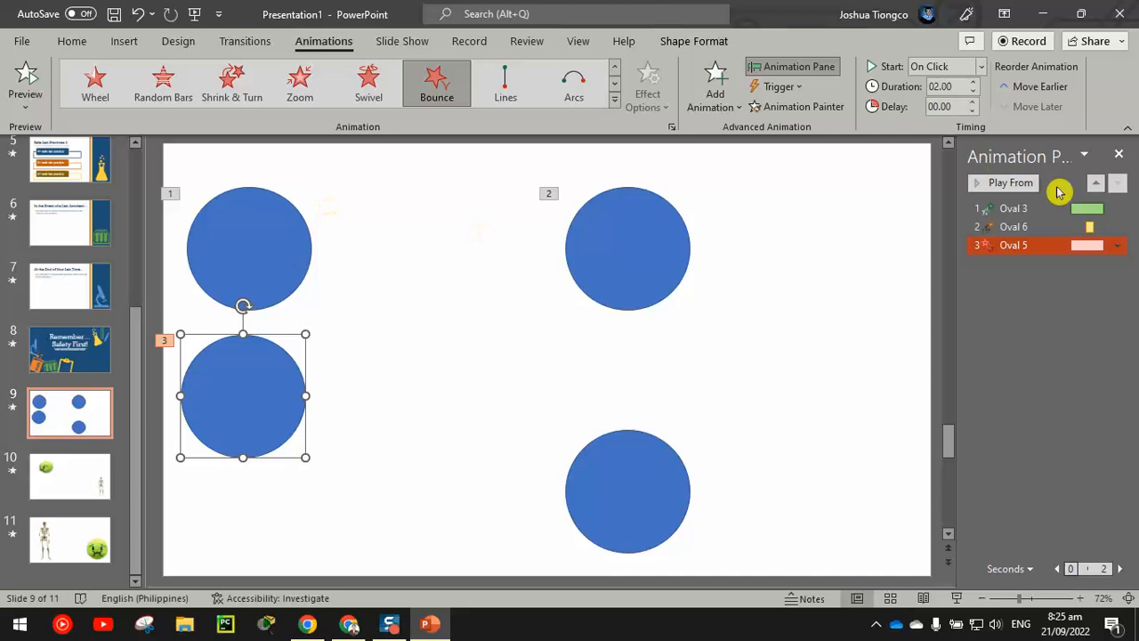
click(1016, 189)
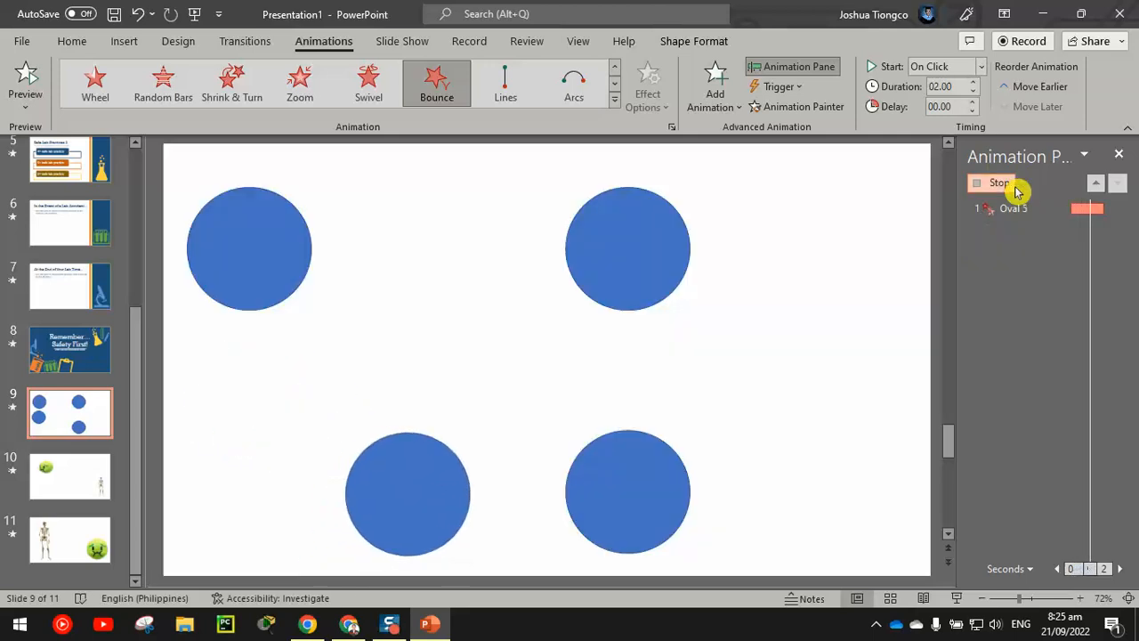
click(1017, 188)
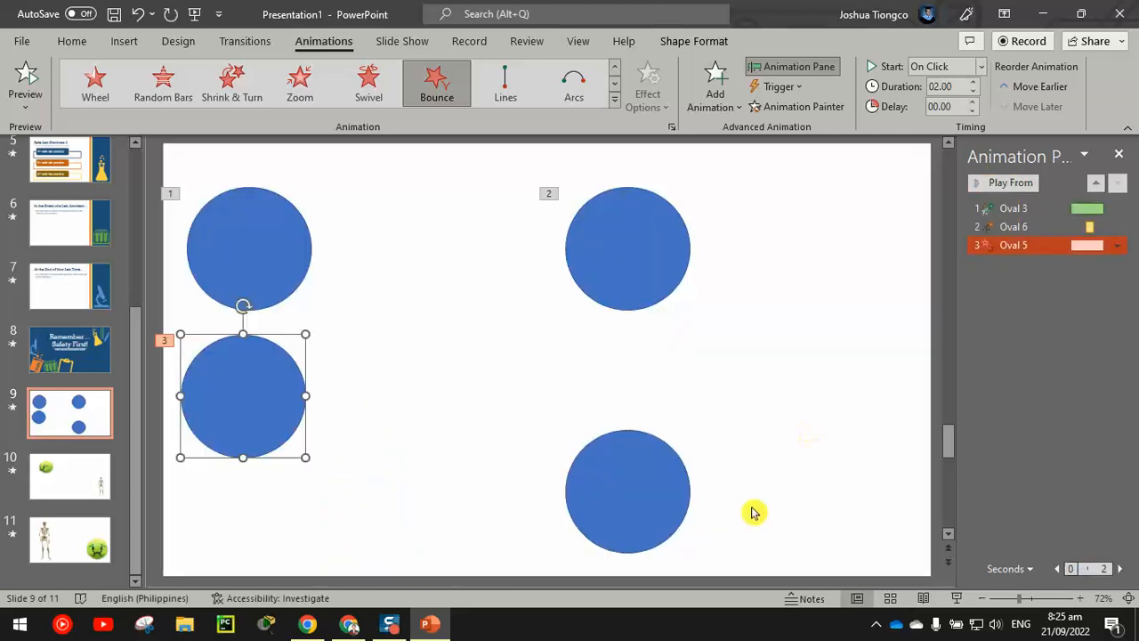
- Nudge the lower-right circle slightly and apply the Shapes motion path animation to it
click(640, 477)
drag(626, 496, 614, 504)
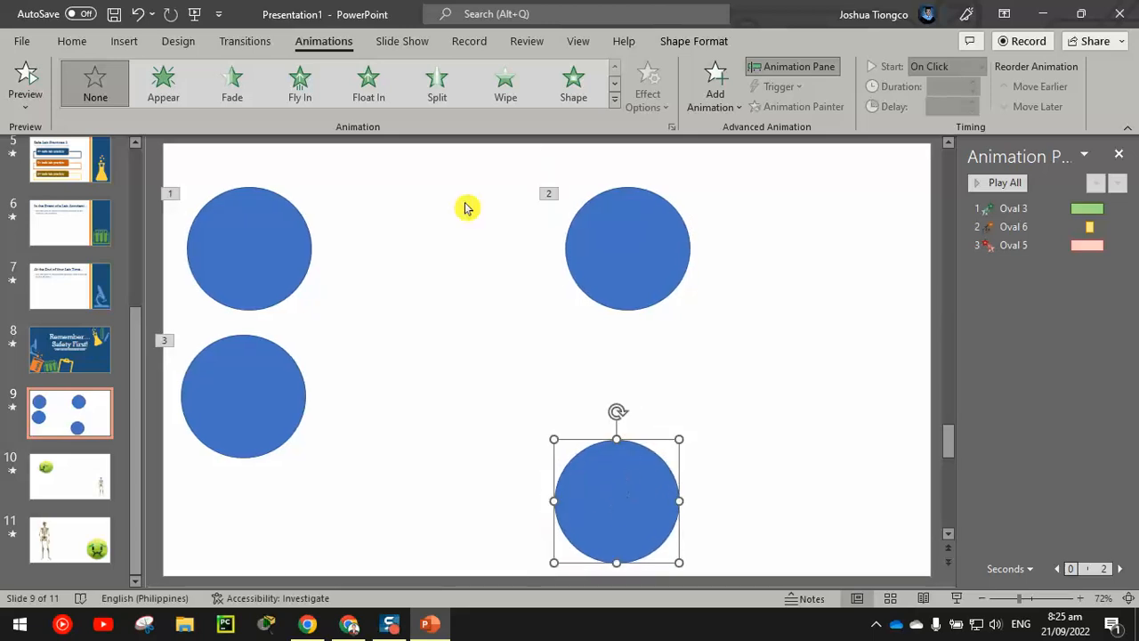
click(615, 100)
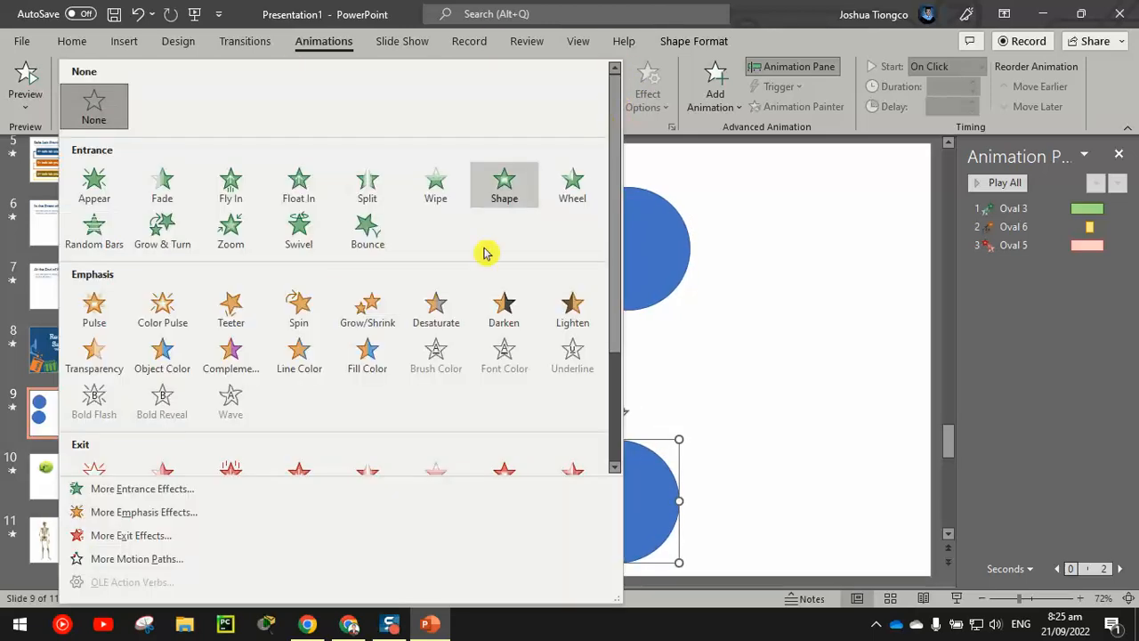
scroll(418, 383, down, 3)
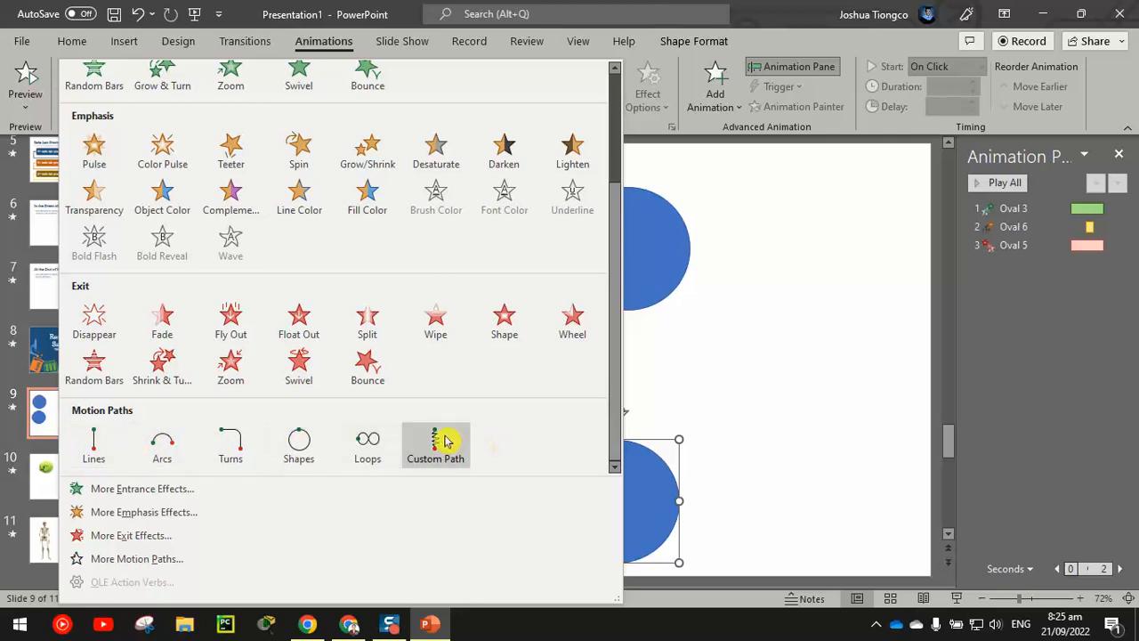
click(296, 447)
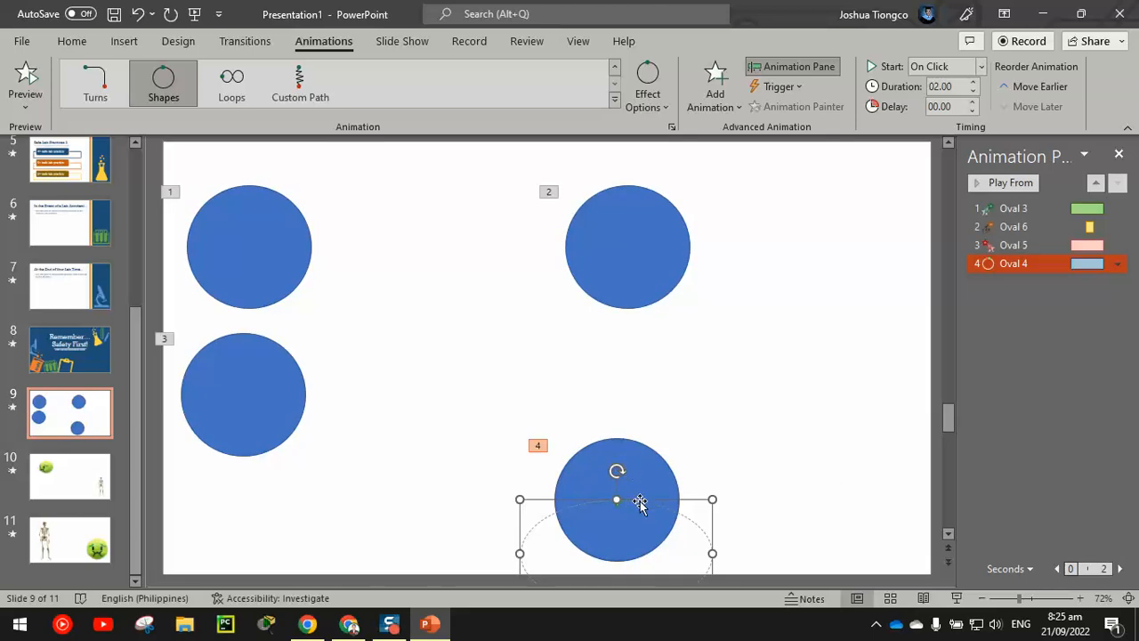
- Move the lower-right circle's motion path up, stretch it into a wider ellipse, and shift the circle slightly upward
drag(637, 503, 651, 390)
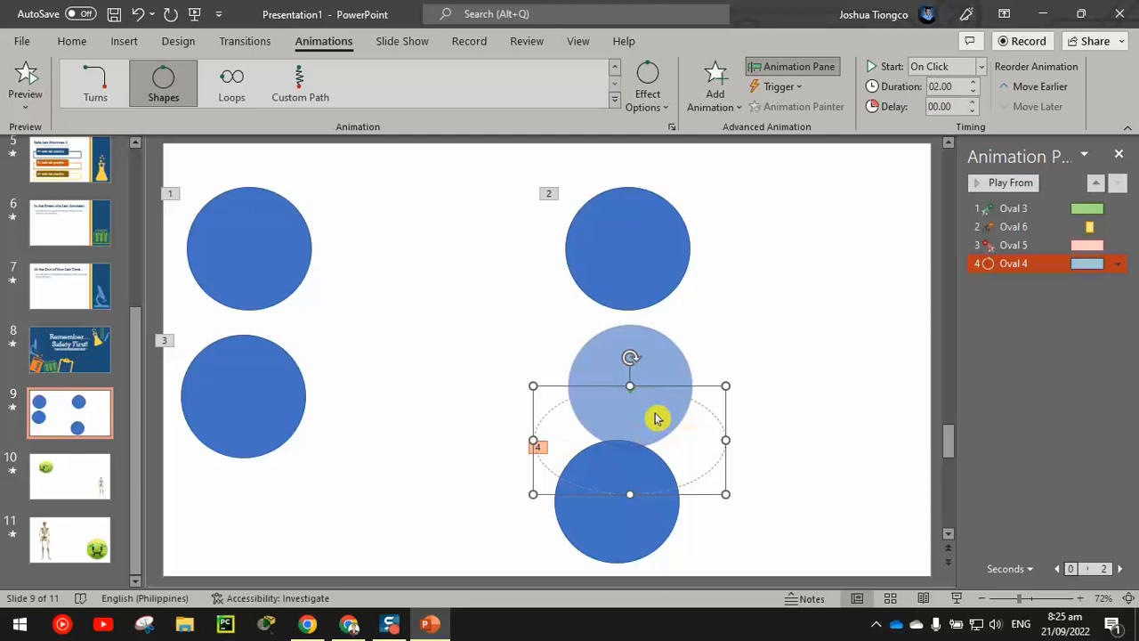
drag(722, 437, 836, 427)
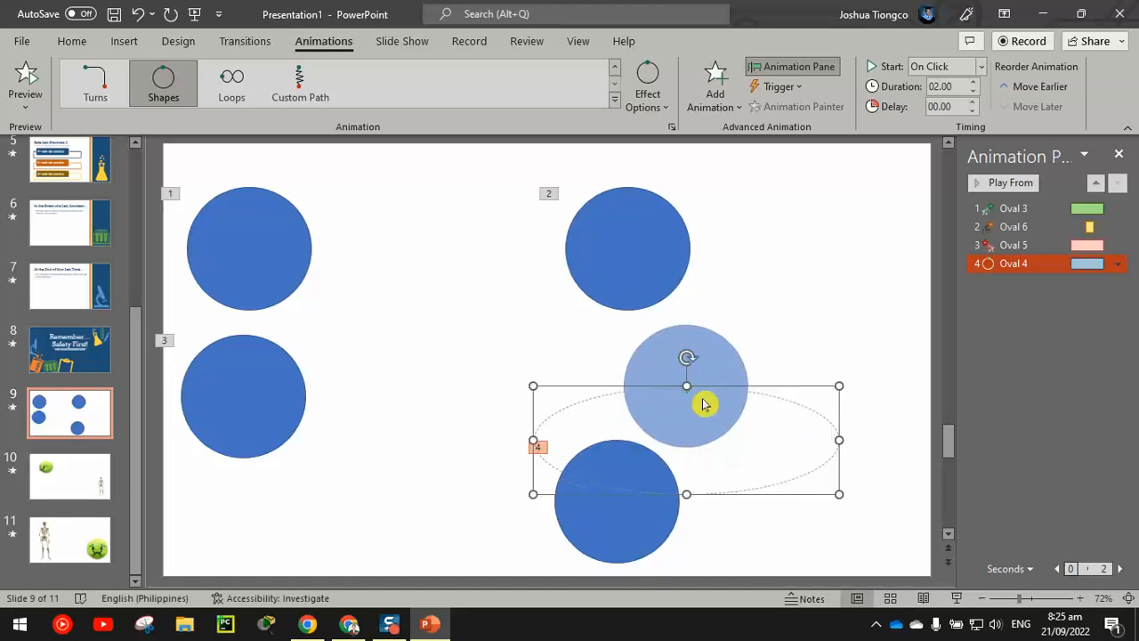
click(610, 454)
drag(612, 455, 641, 432)
click(761, 483)
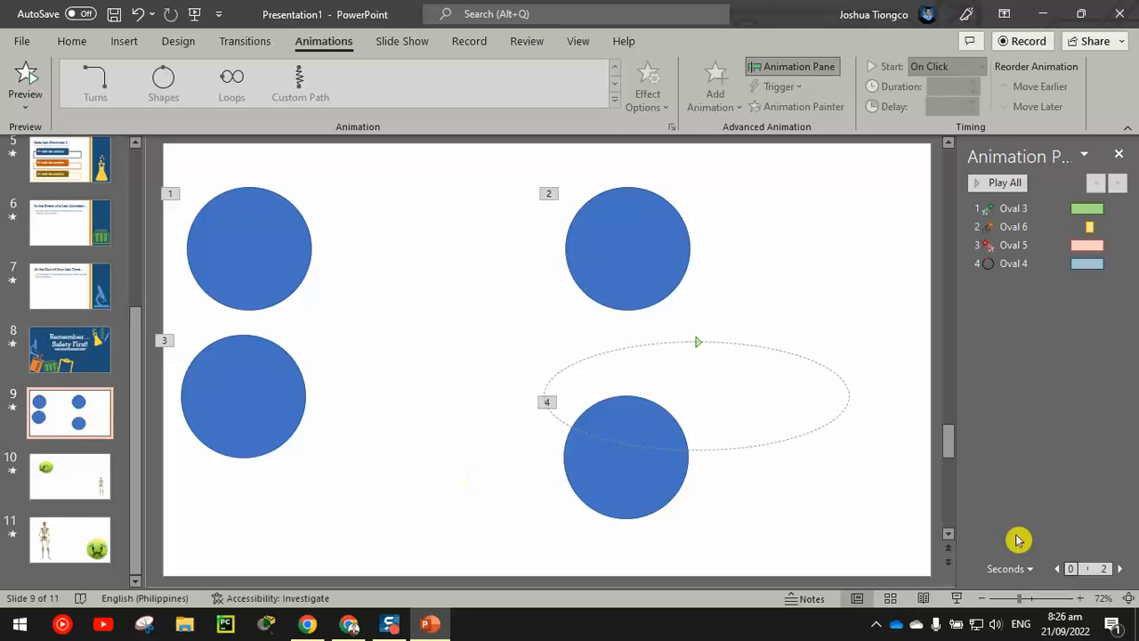
- Start the slide show from the current slide to play the four circles' animations
click(957, 597)
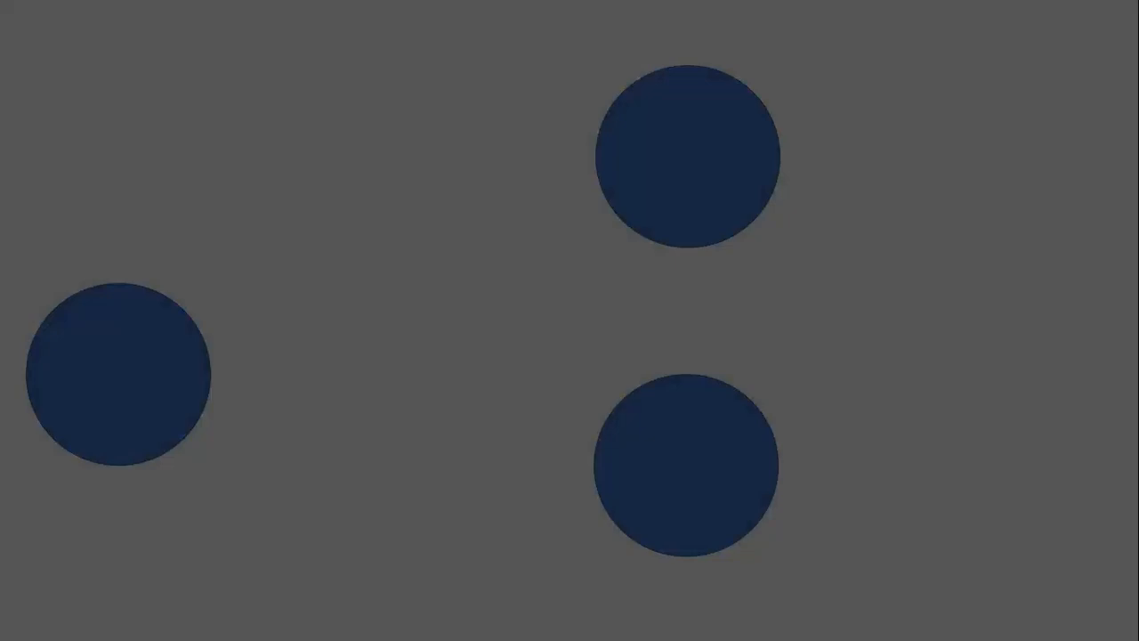